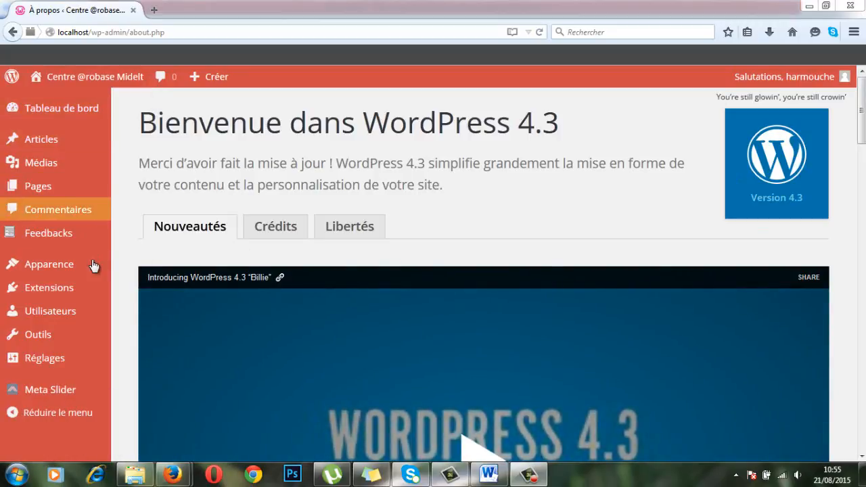
- Open the list of all users and view the roles available for reassigning a user
mouse_move(14, 313)
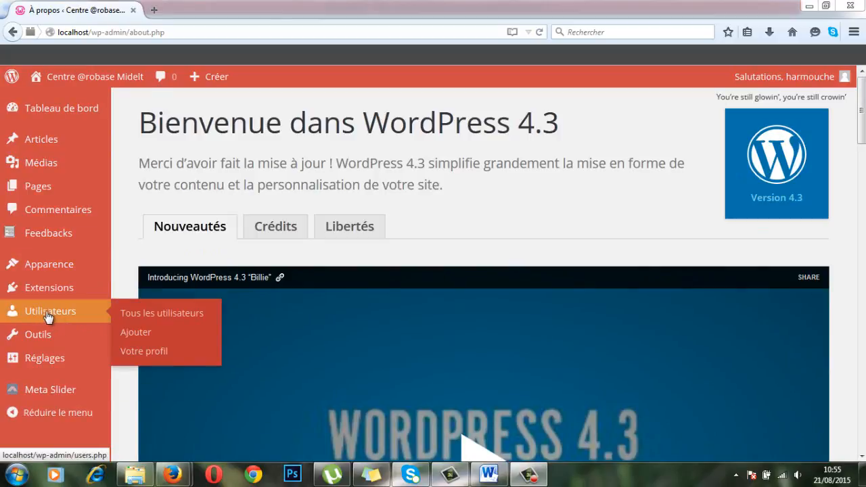
click(146, 316)
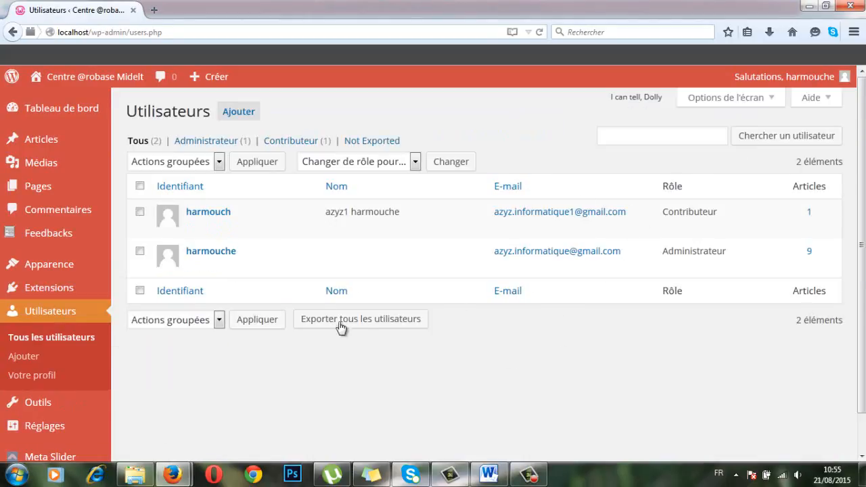
click(180, 188)
click(414, 164)
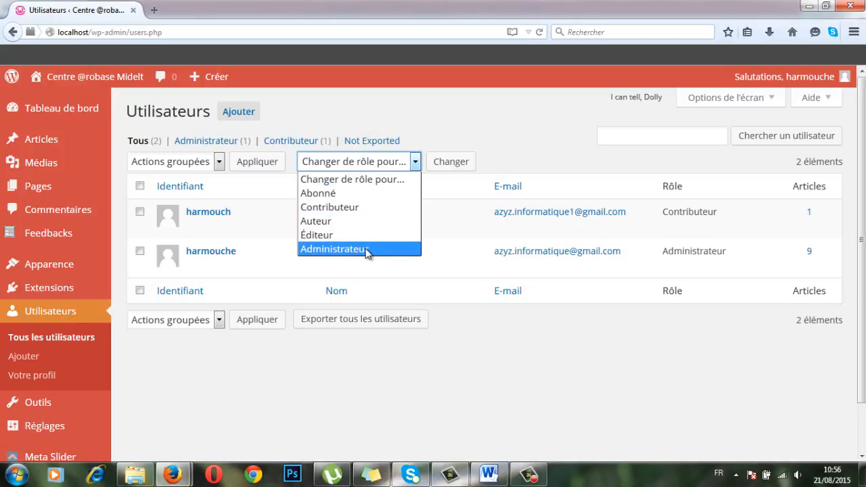
click(244, 115)
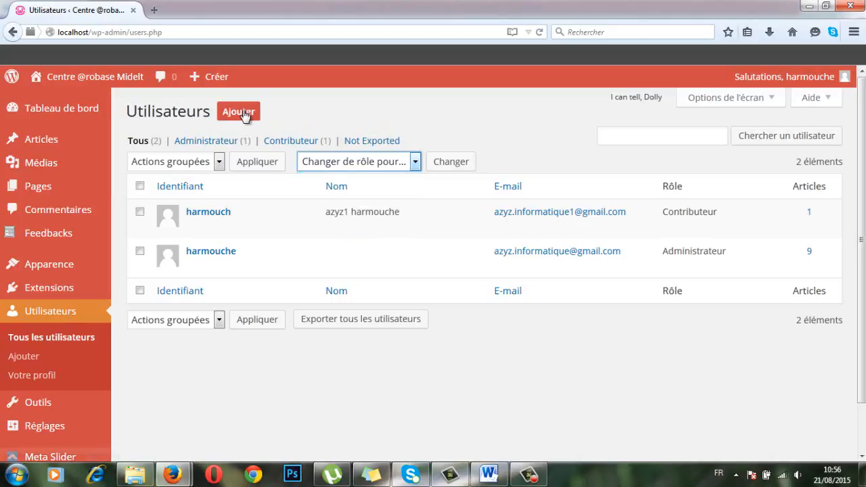
- Open the form for adding a user and fill in the first new user's username and e-mail address
click(244, 115)
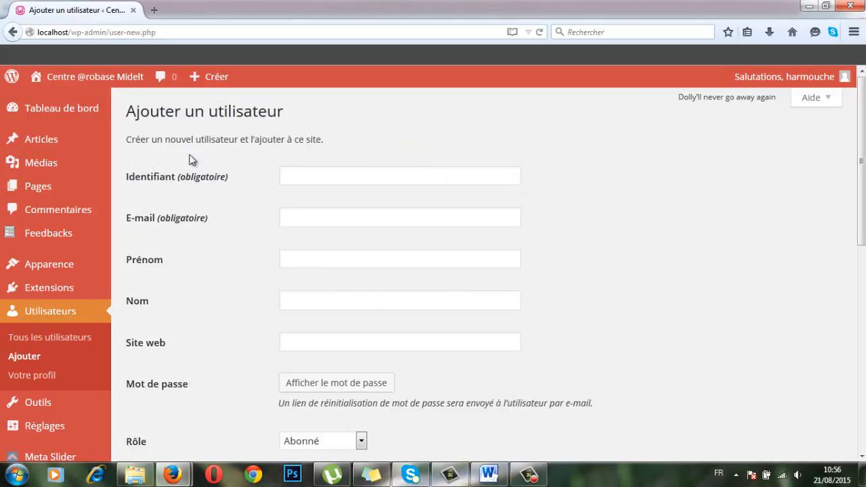
click(318, 176)
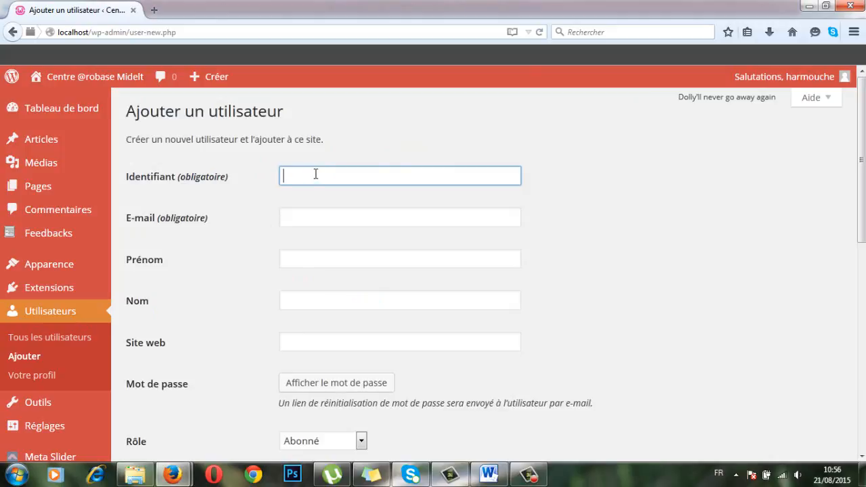
text(Bouskrao)
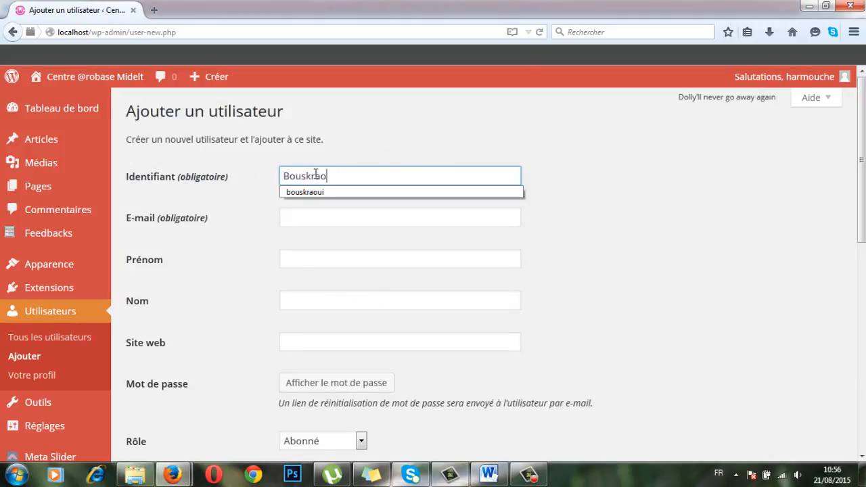
text(ui)
click(327, 192)
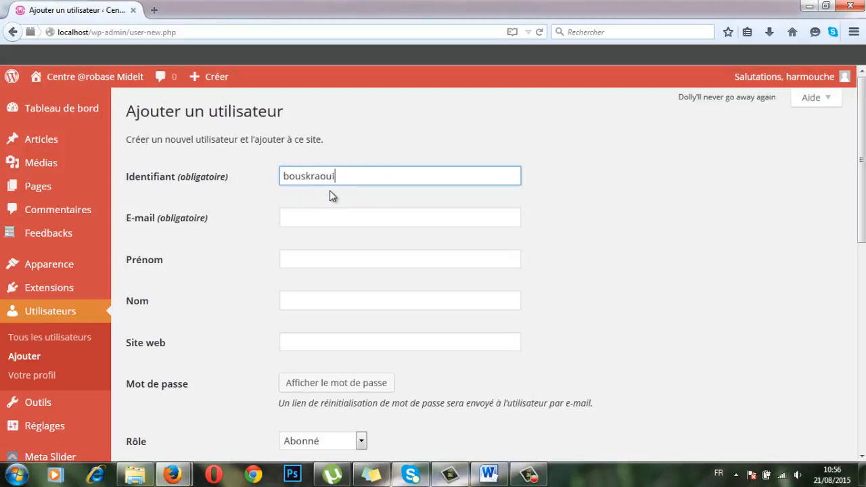
click(304, 216)
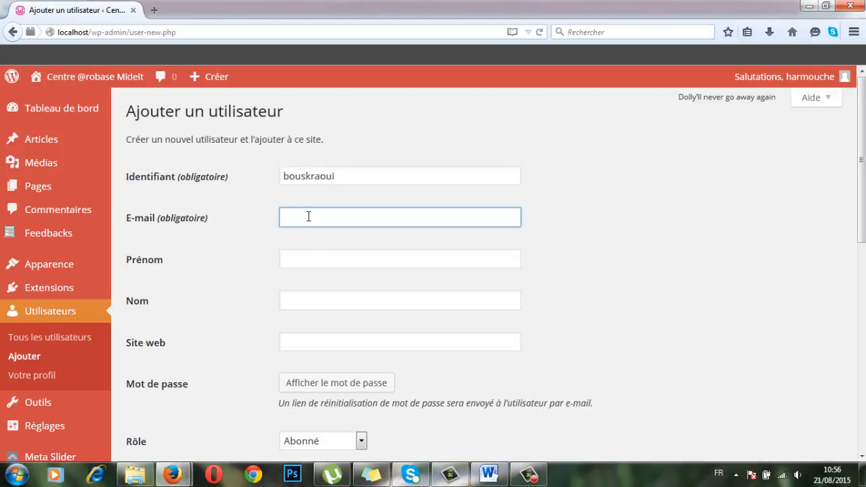
click(304, 215)
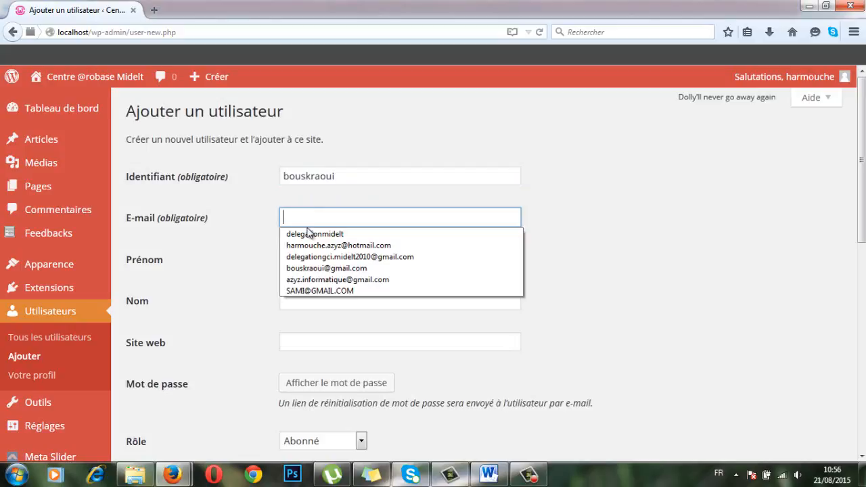
click(308, 268)
click(299, 258)
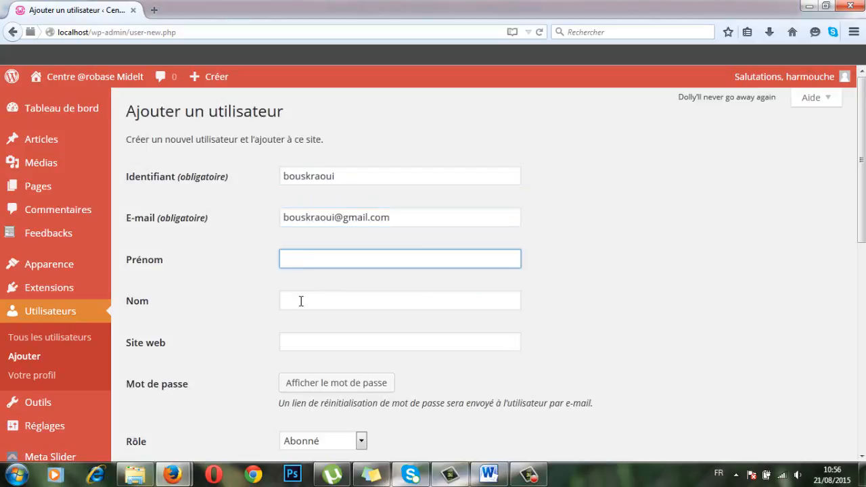
- Reveal the generated password, copy it into the Word document beside the first user's password label, and return to the user form in Firefox
scroll(301, 304, down, 2)
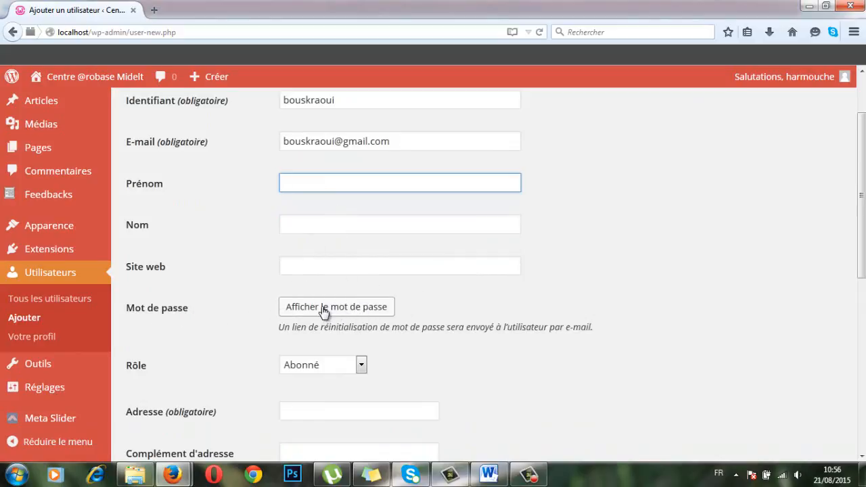
click(356, 308)
key(ctrl+c)
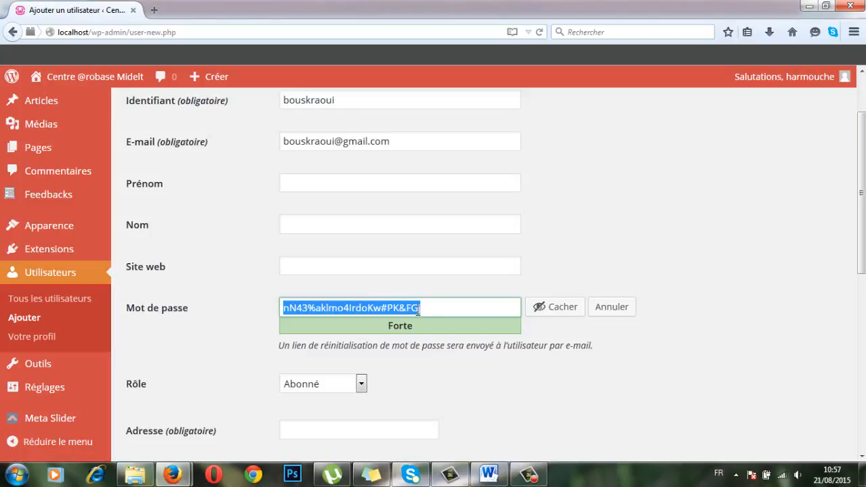
click(488, 474)
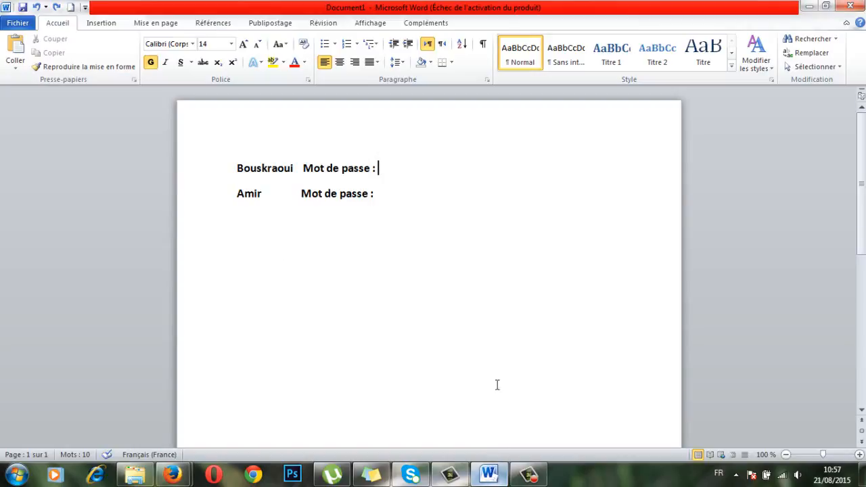
key(ctrl+v)
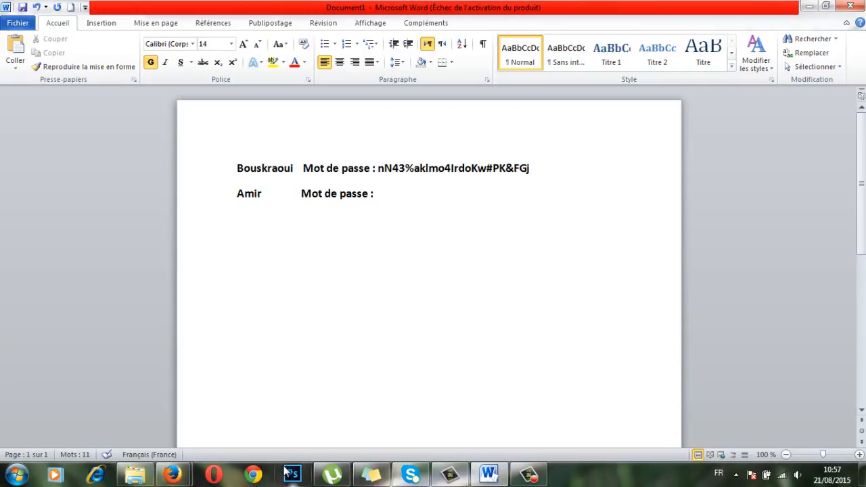
key(alt+Tab)
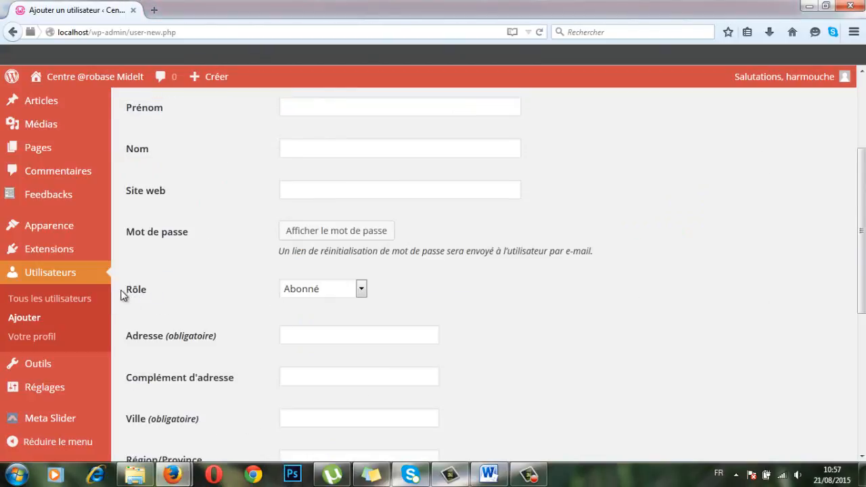
- Set the new user's role to Contributeur
click(359, 294)
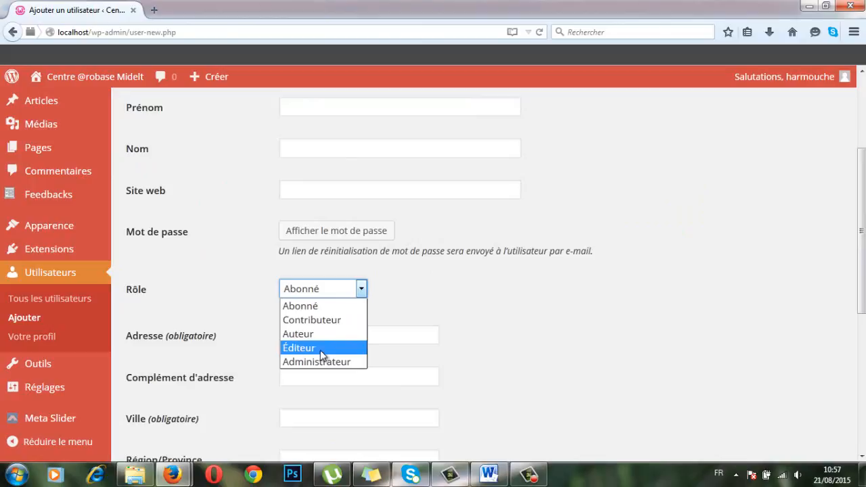
click(457, 297)
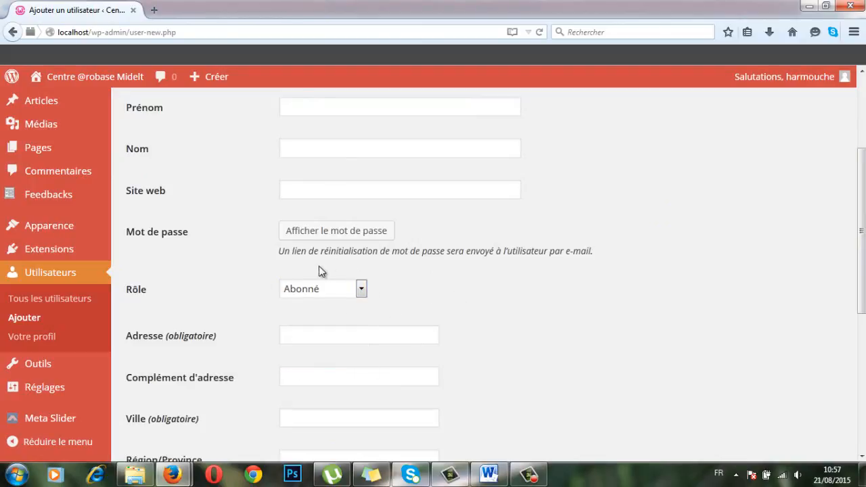
click(361, 289)
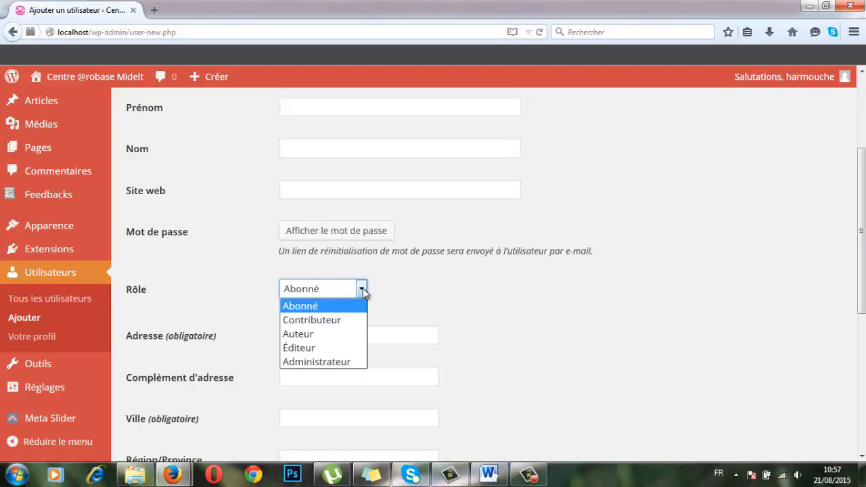
click(327, 321)
- Add the new user with the address fields left empty and dismiss the browser's offer to save the password
scroll(429, 292, down, 2)
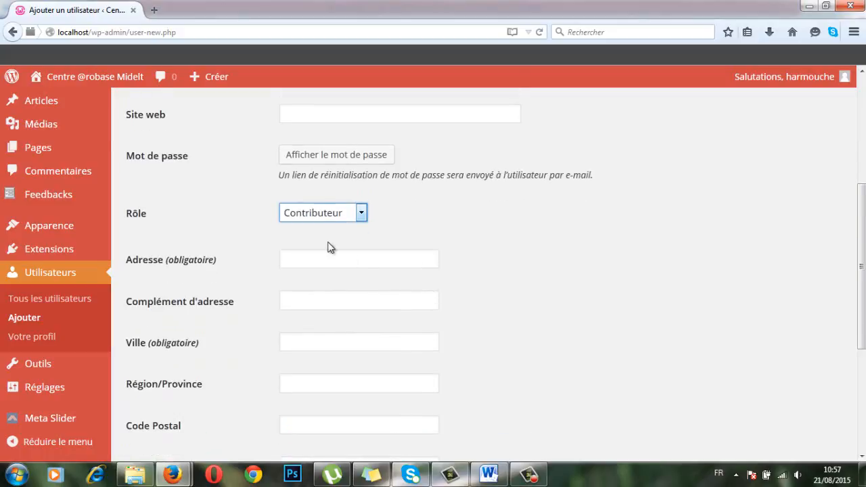
click(304, 259)
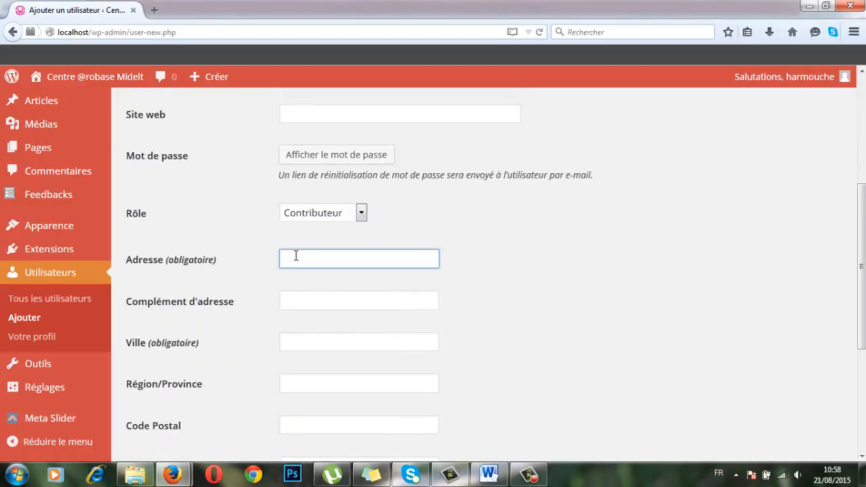
scroll(296, 257, down, 2)
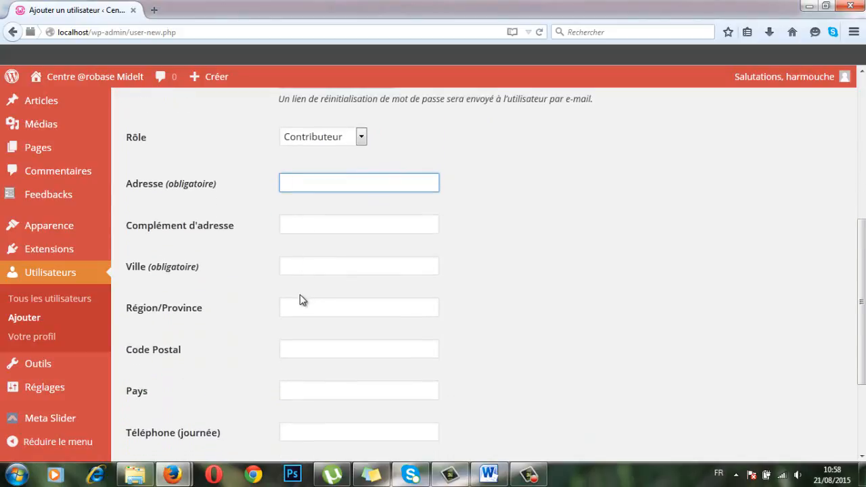
scroll(300, 300, down, 4)
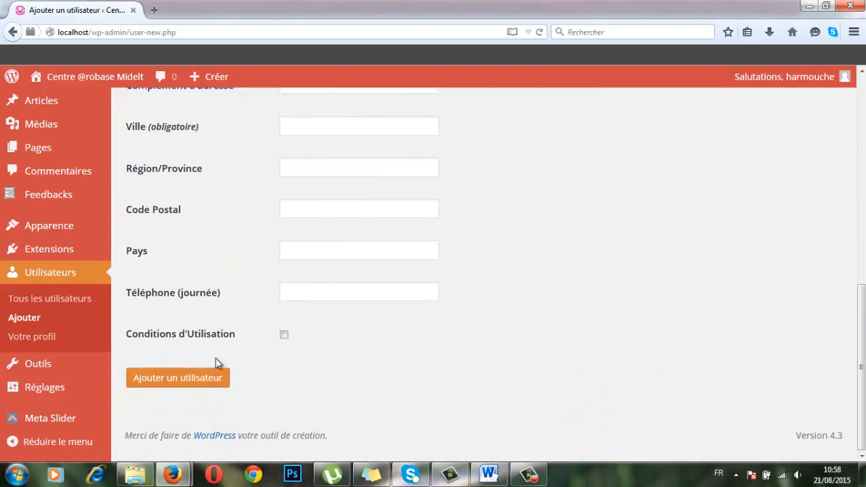
click(192, 384)
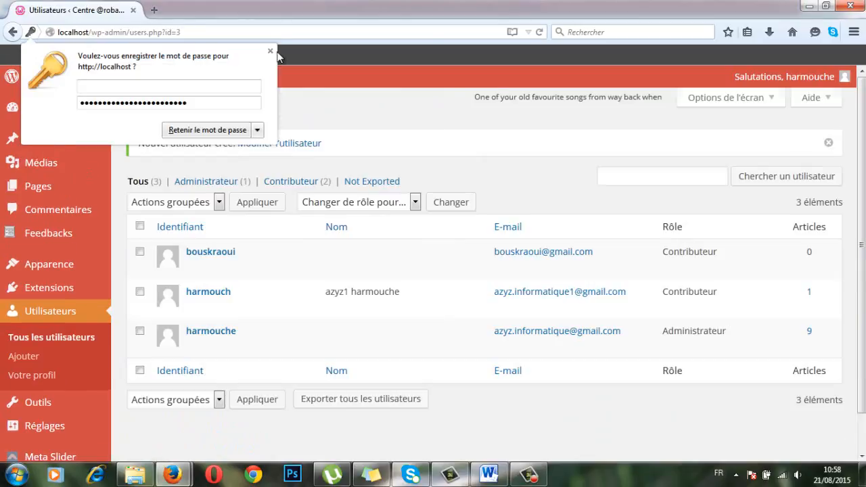
click(270, 51)
click(204, 256)
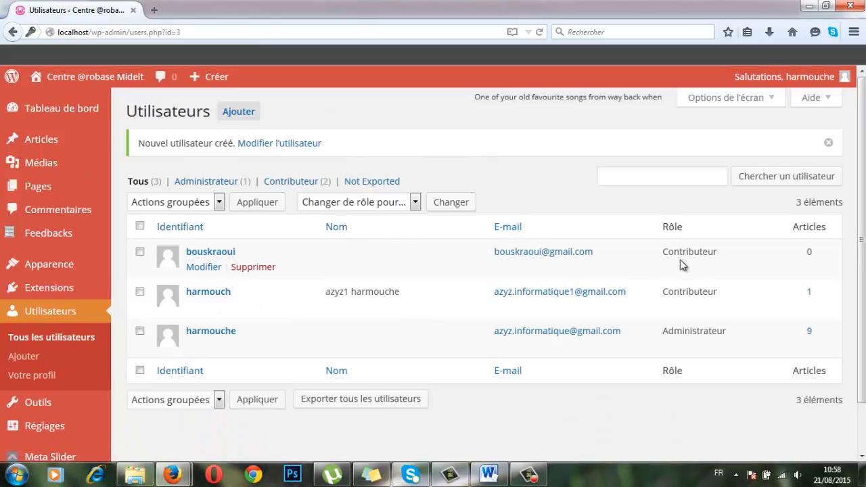
- Open a new form for adding a user and fill in the second user's username and e-mail address
click(246, 115)
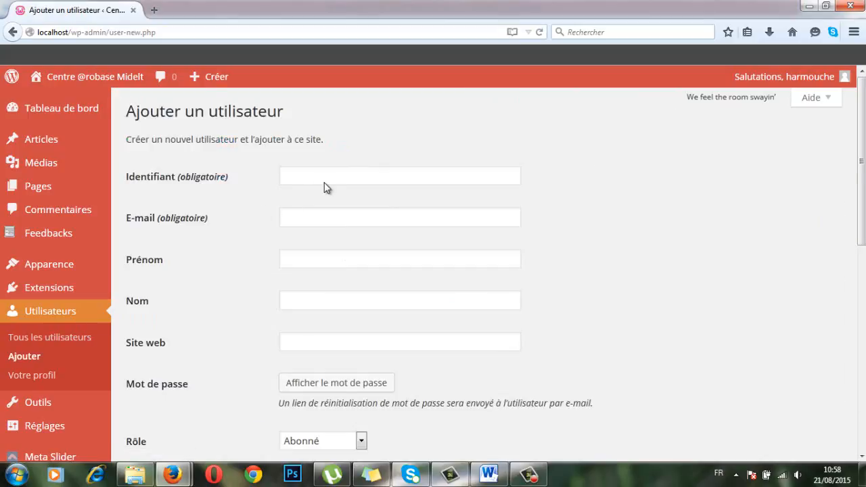
click(315, 173)
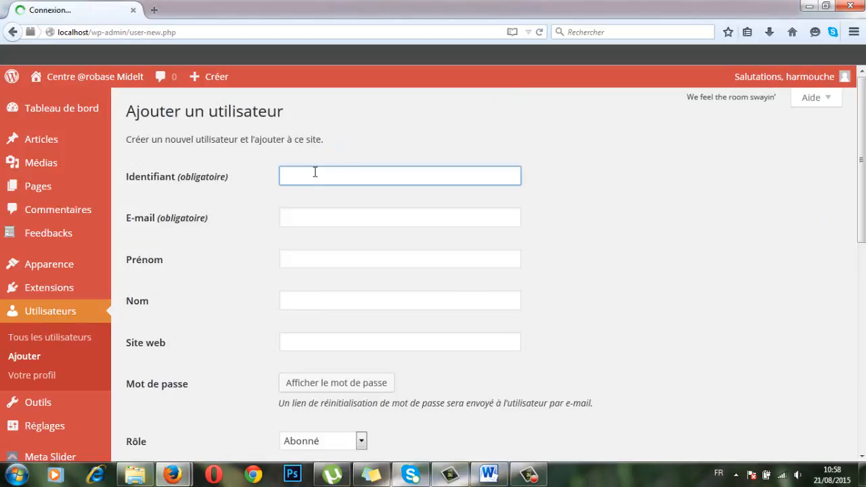
text(Amir)
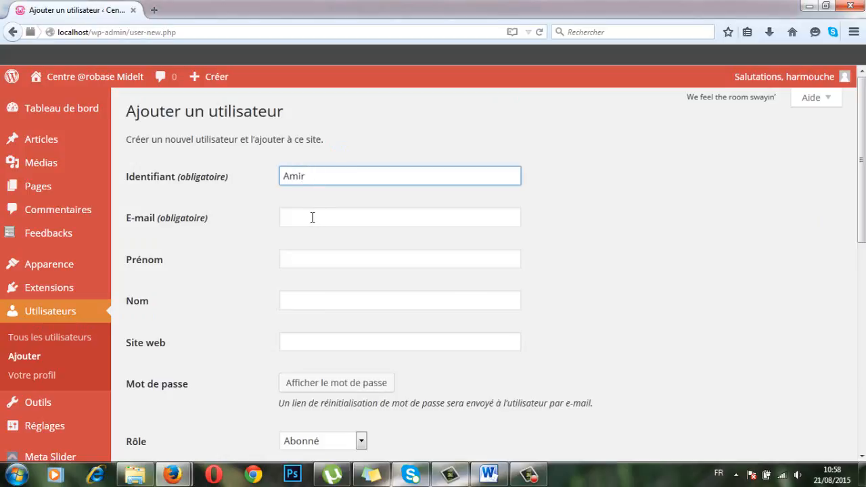
click(311, 217)
click(310, 215)
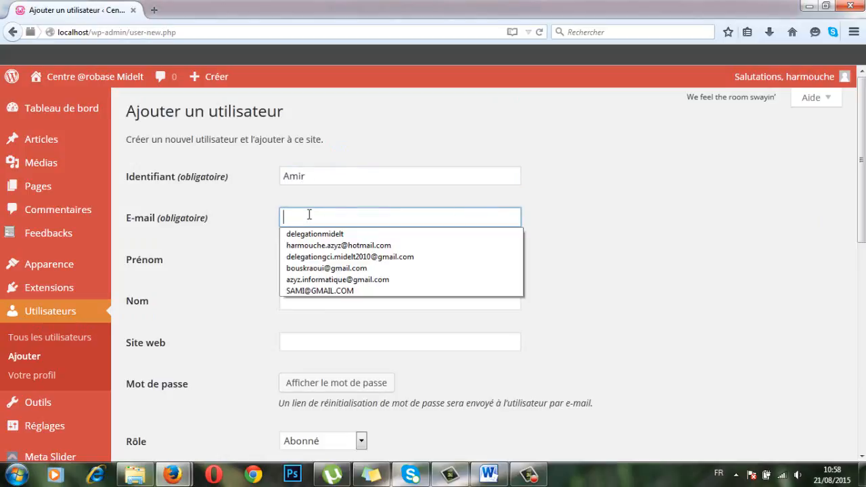
click(337, 269)
drag(334, 217, 245, 223)
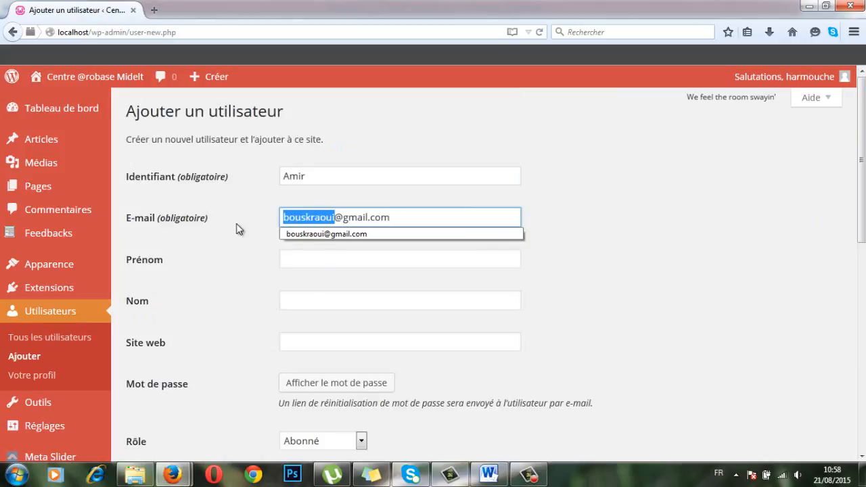
text(amir)
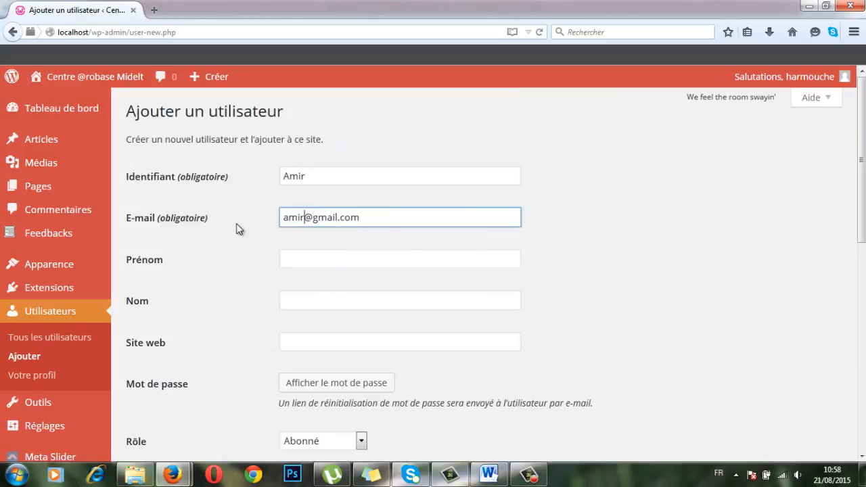
text(2015)
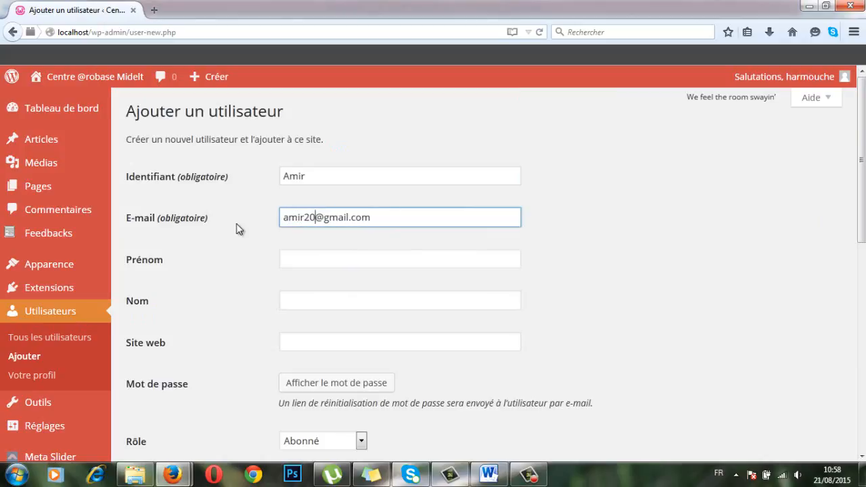
click(317, 257)
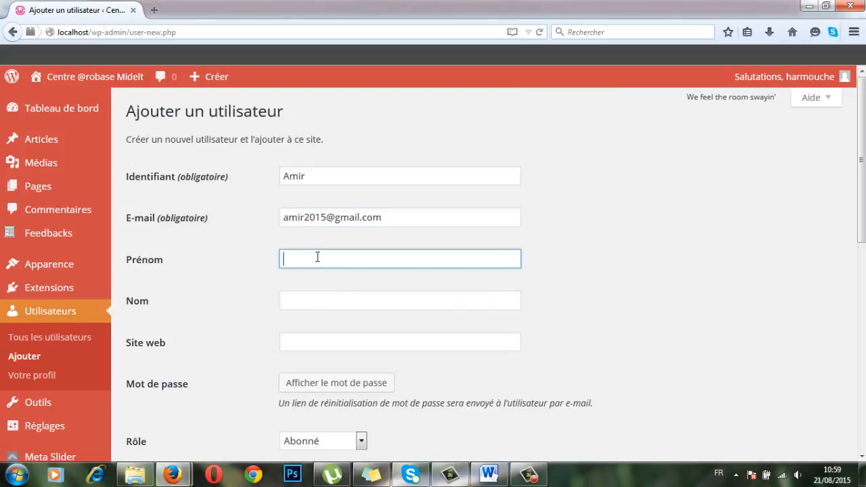
- Reveal the second user's generated password, copy it beside that user's password label in the Word document, and return to Firefox
scroll(318, 253, down, 4)
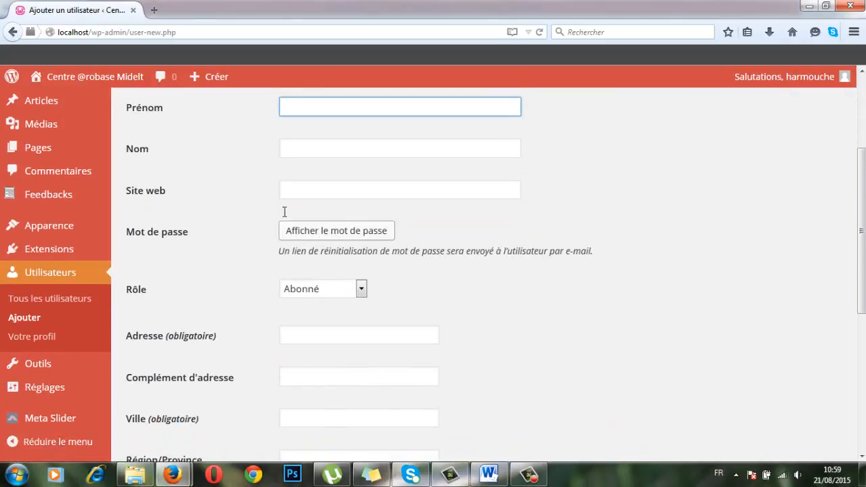
click(359, 231)
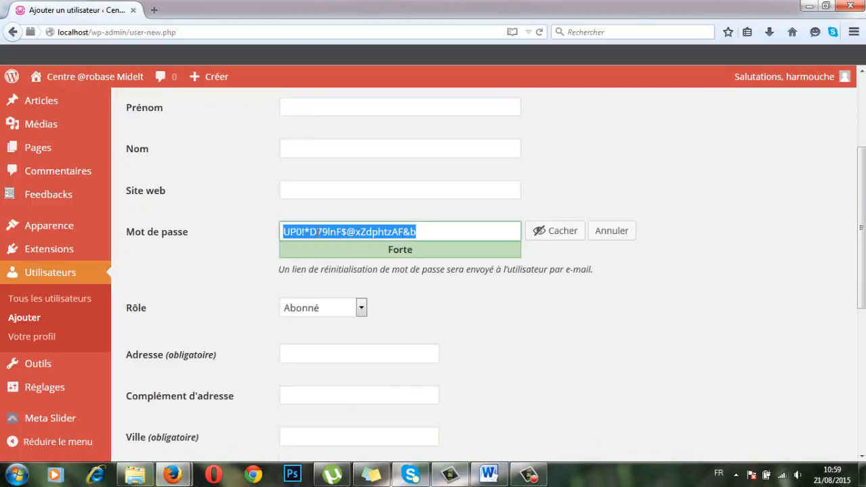
click(489, 474)
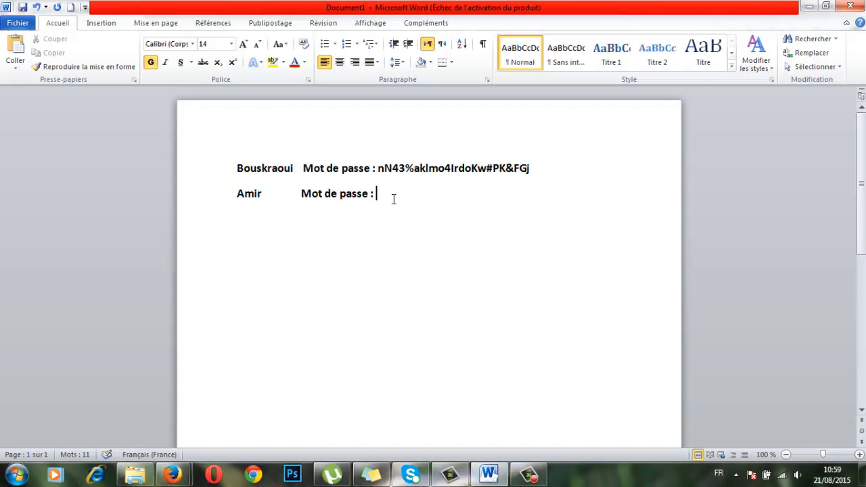
key(ctrl+v)
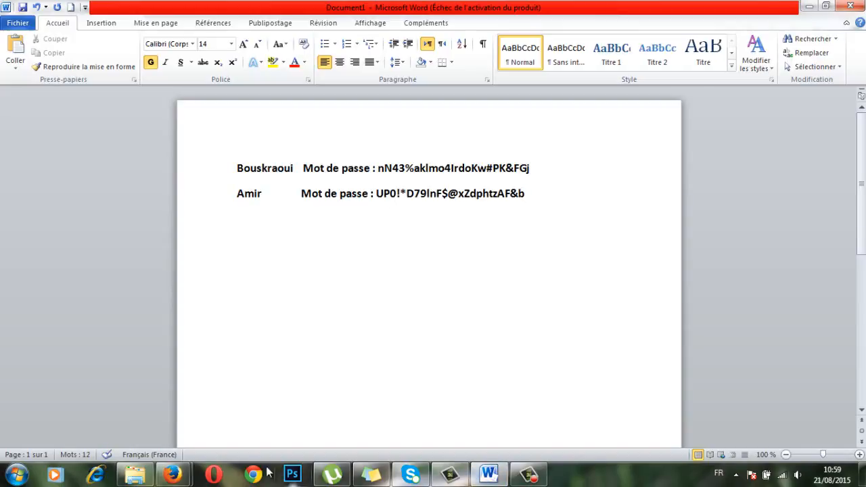
key(alt+Tab)
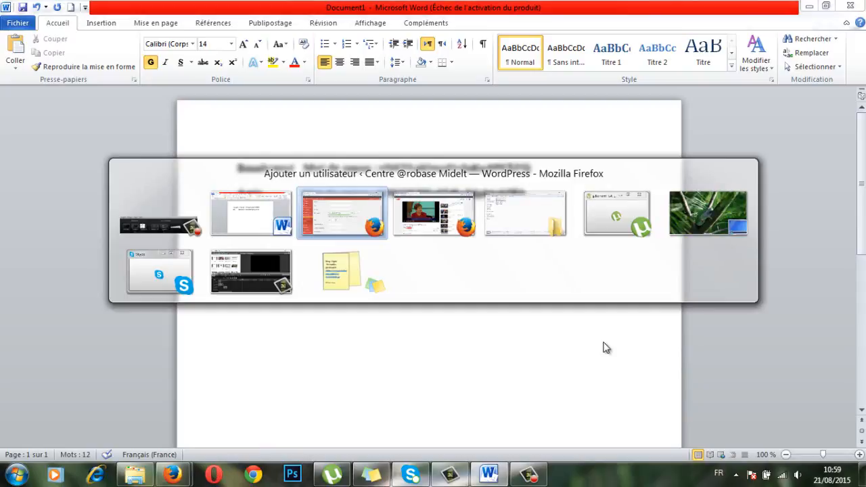
- Add the second user with the Abonné role and dismiss the browser's offer to save the password
scroll(512, 335, down, 1)
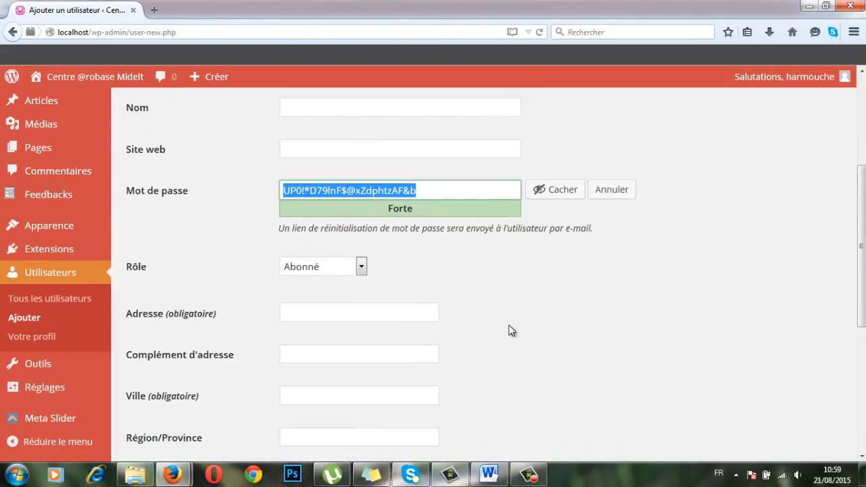
scroll(512, 331, down, 1)
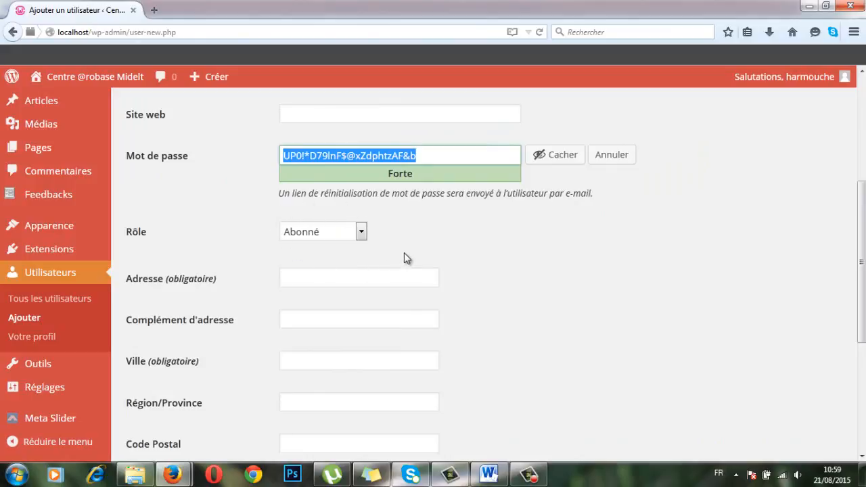
scroll(403, 259, down, 6)
click(202, 382)
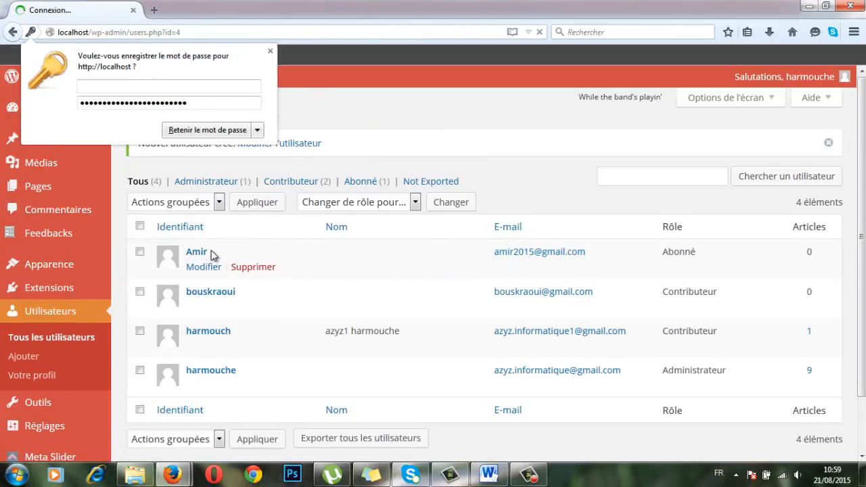
click(270, 51)
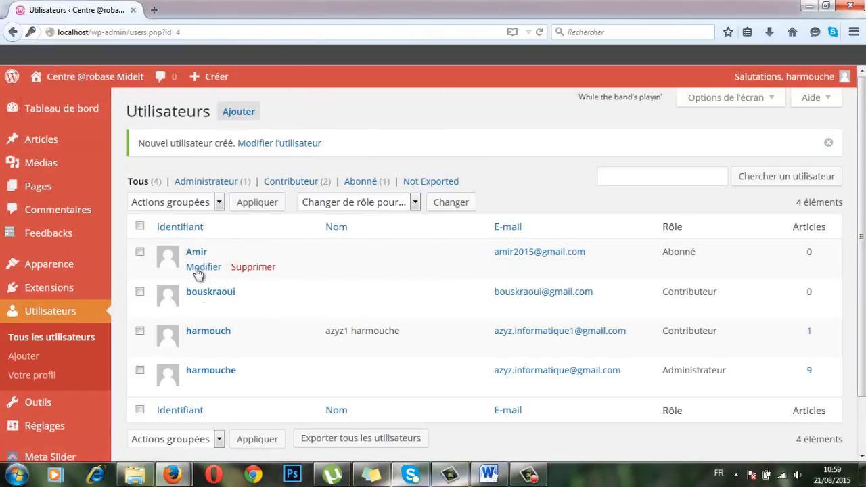
click(198, 267)
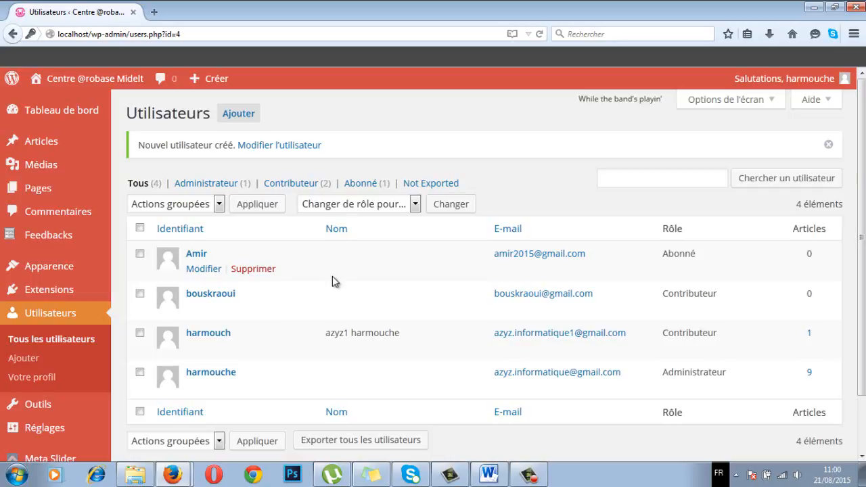
mouse_move(837, 81)
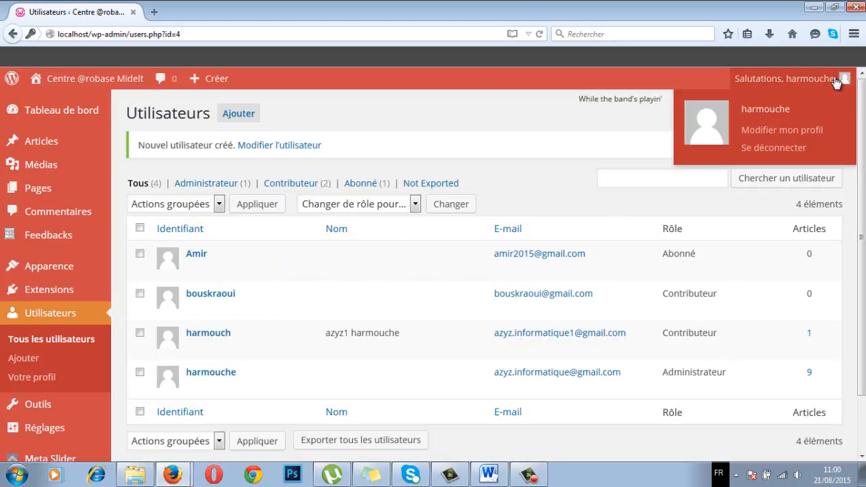
click(773, 148)
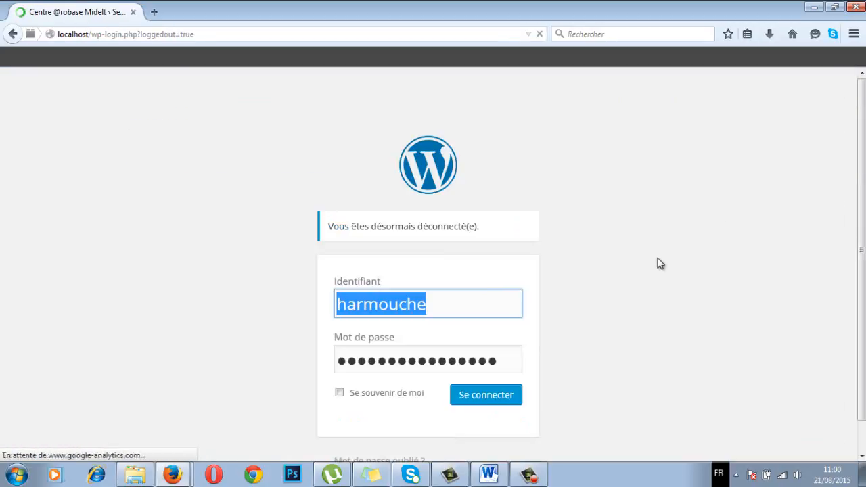
click(496, 399)
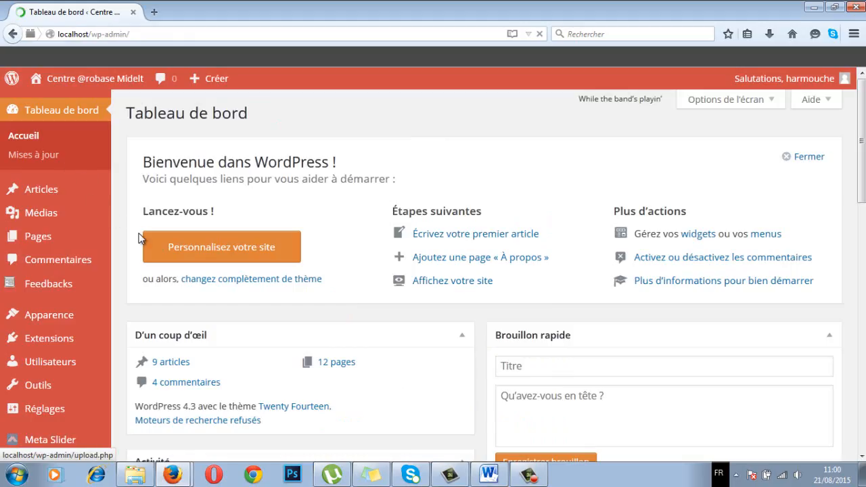
- Edit the Abonné user from the user list, choose the Océan admin colour scheme and update the user
mouse_move(83, 368)
click(167, 368)
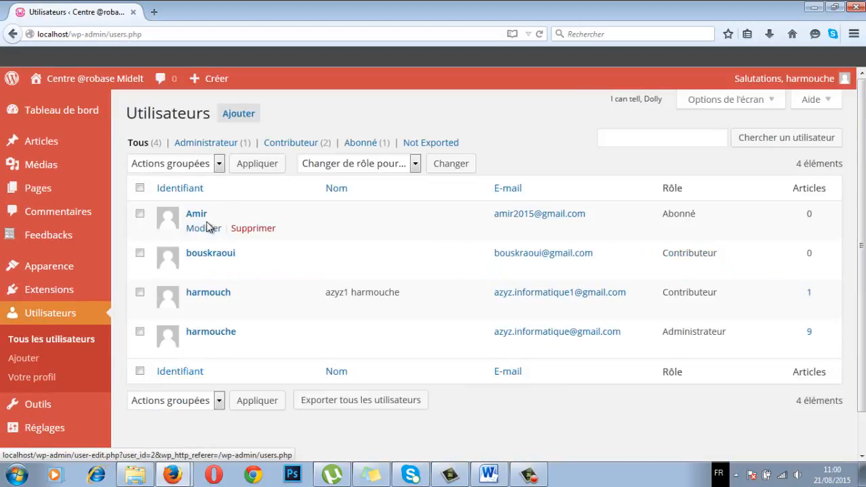
click(209, 230)
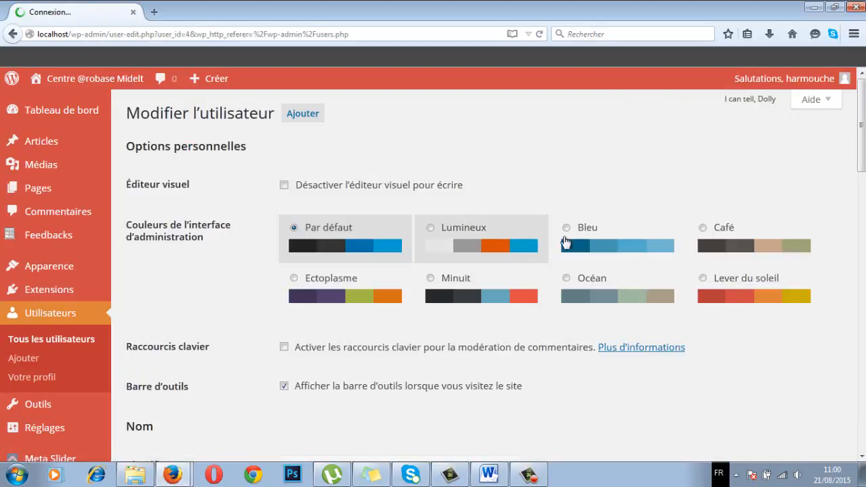
click(703, 229)
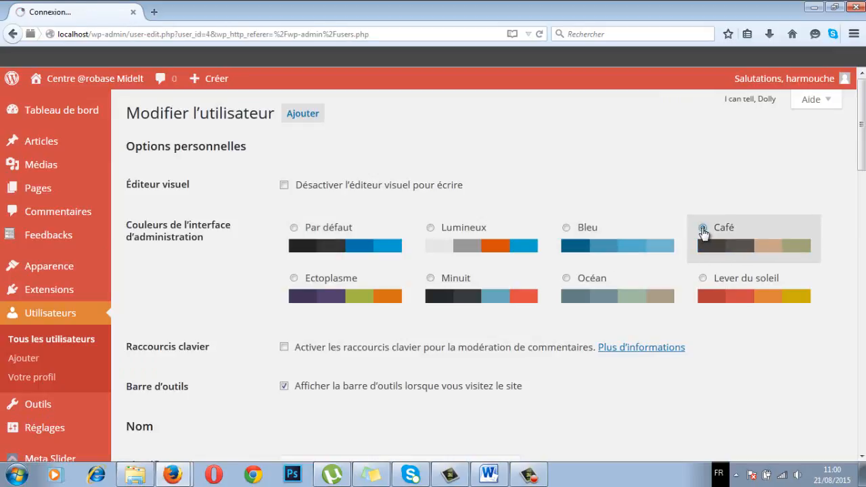
click(579, 276)
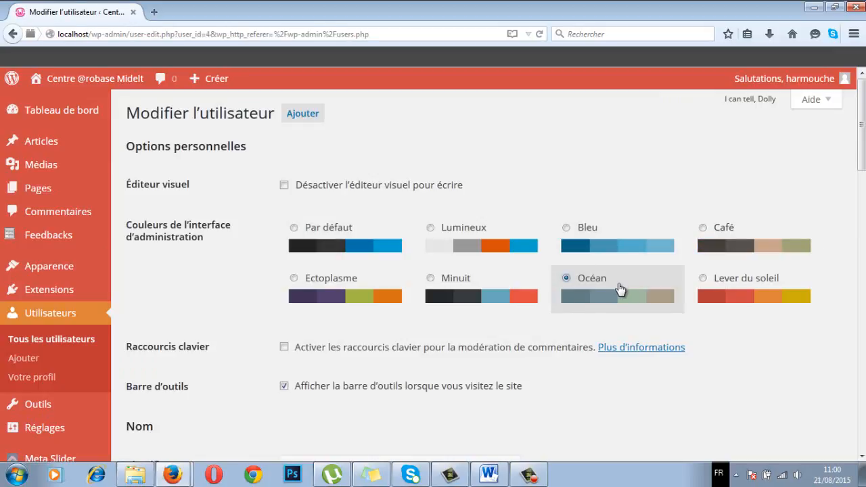
scroll(618, 288, down, 10)
click(220, 380)
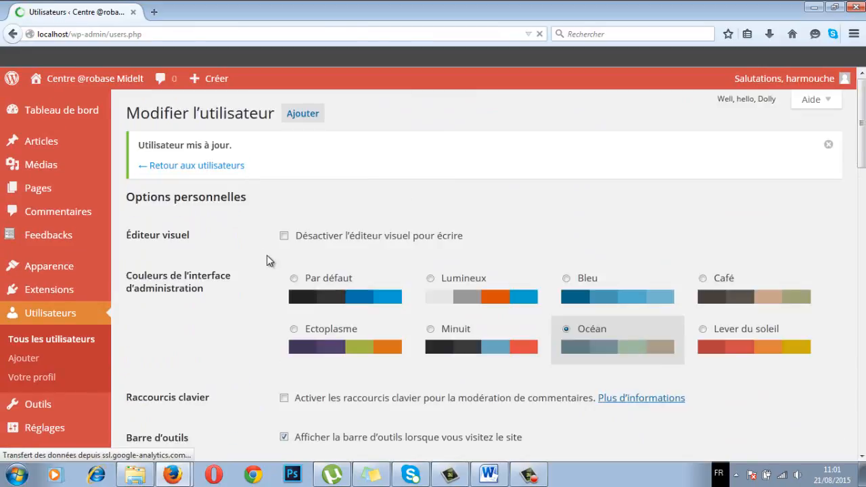
- Edit the newly added Contributeur user, choose the Ectoplasme admin colour scheme and update the user
mouse_move(221, 257)
click(203, 268)
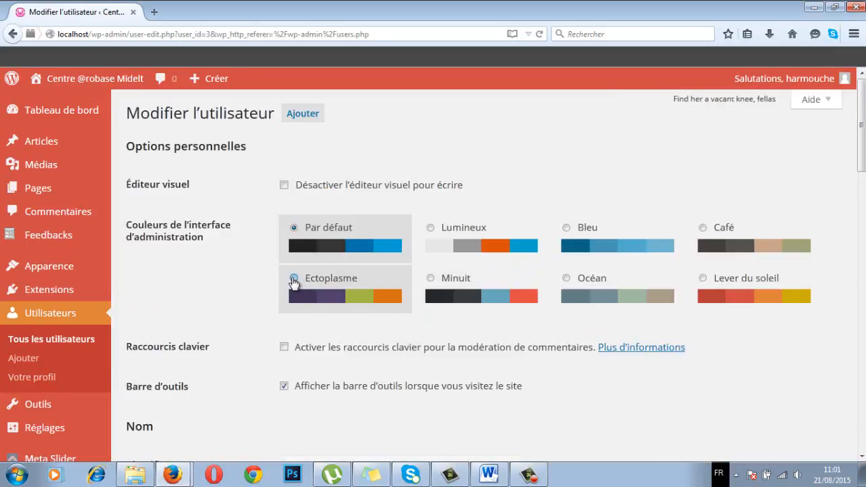
click(294, 282)
scroll(422, 327, down, 5)
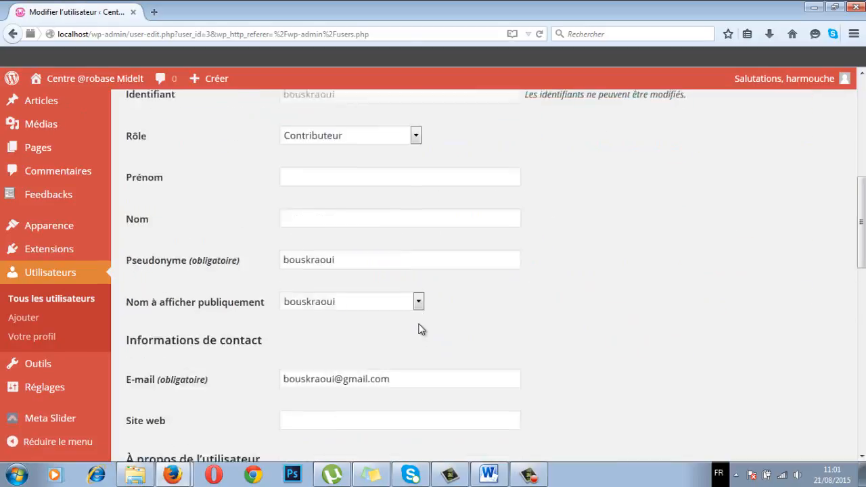
scroll(419, 329, down, 12)
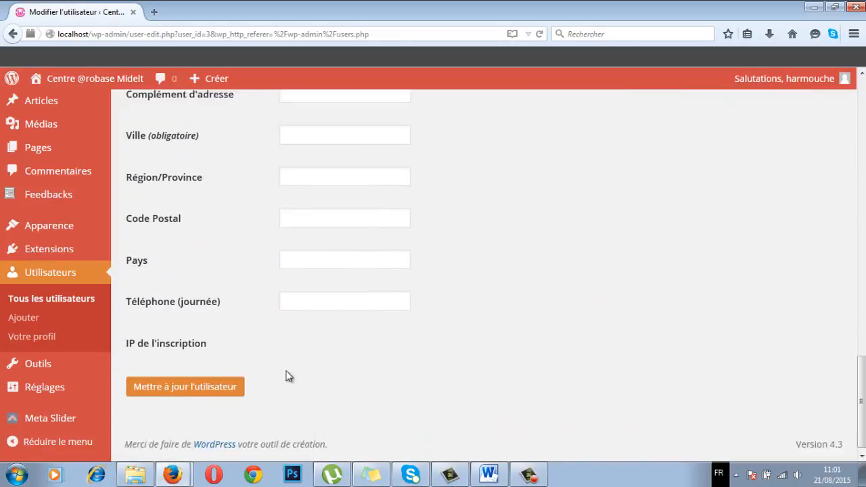
click(223, 381)
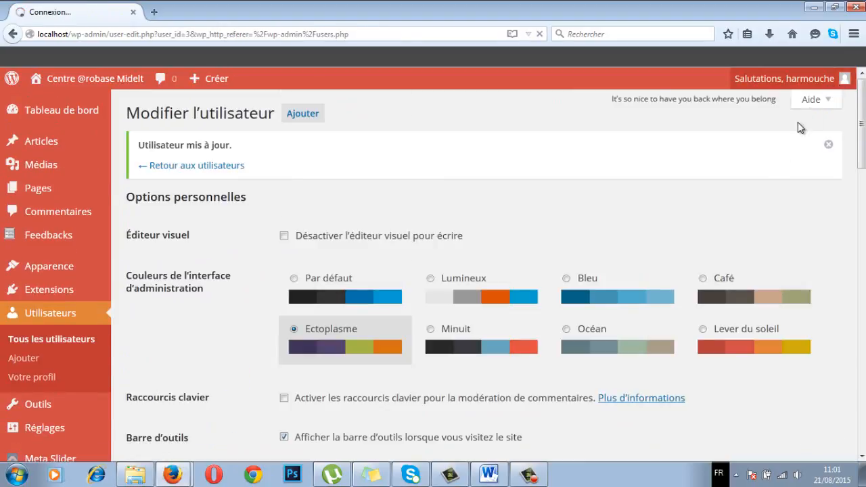
- Log out of the administrator account and fill the login form's username with the Abonné user's username copied from the Word document
mouse_move(839, 80)
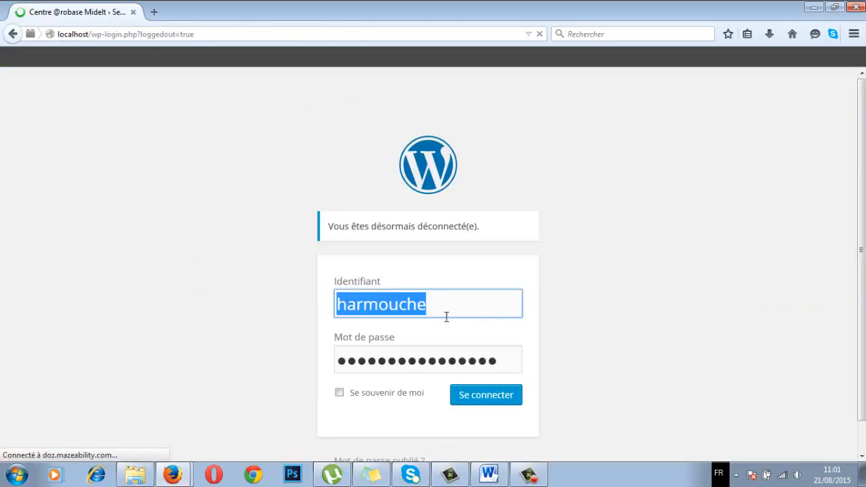
key(alt+Tab)
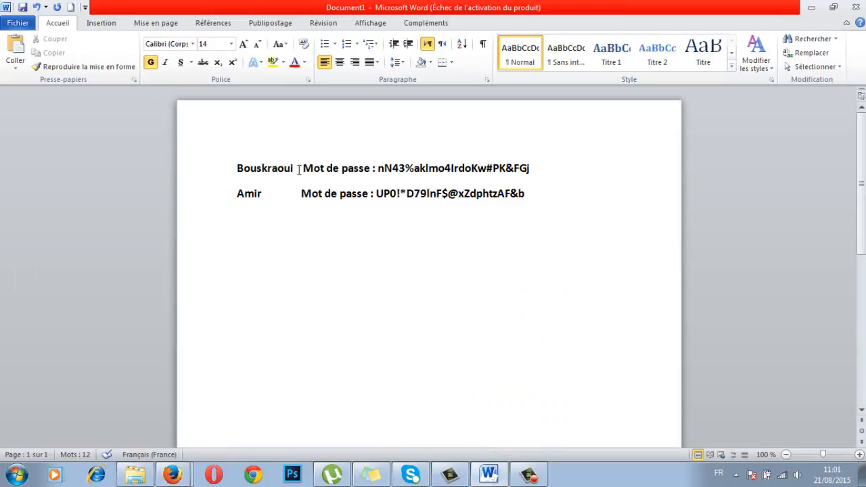
double_click(238, 167)
drag(237, 193, 267, 196)
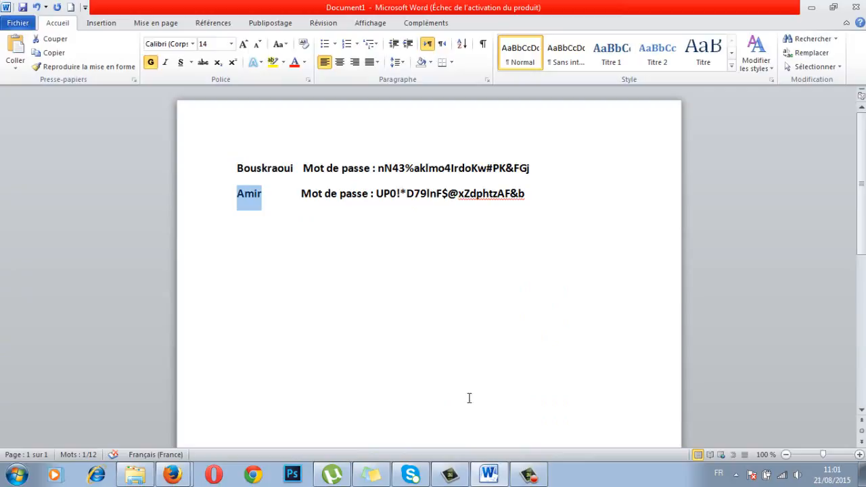
click(175, 474)
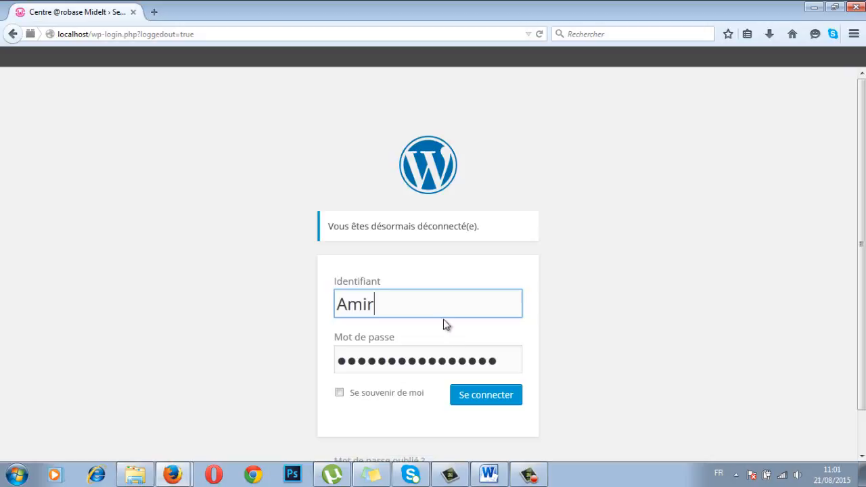
- Log in with the Abonné user's password copied from the Word document and dismiss the browser's offer to save it
click(447, 363)
drag(513, 353, 332, 360)
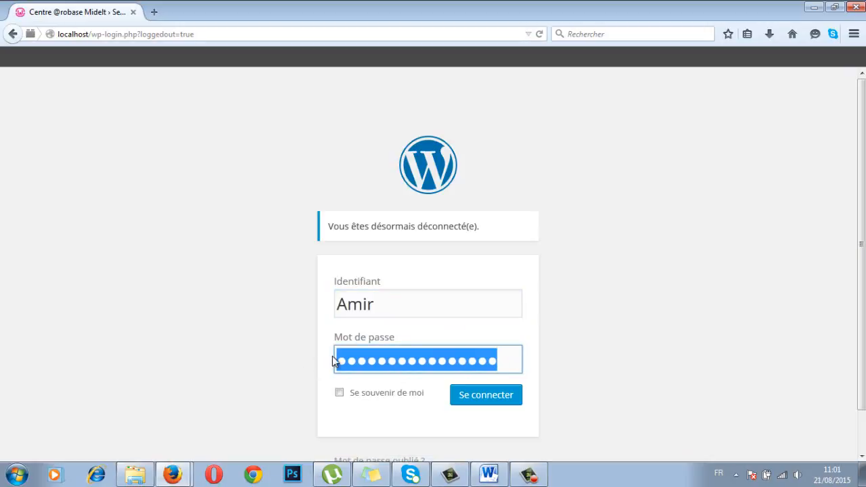
key(alt+Tab)
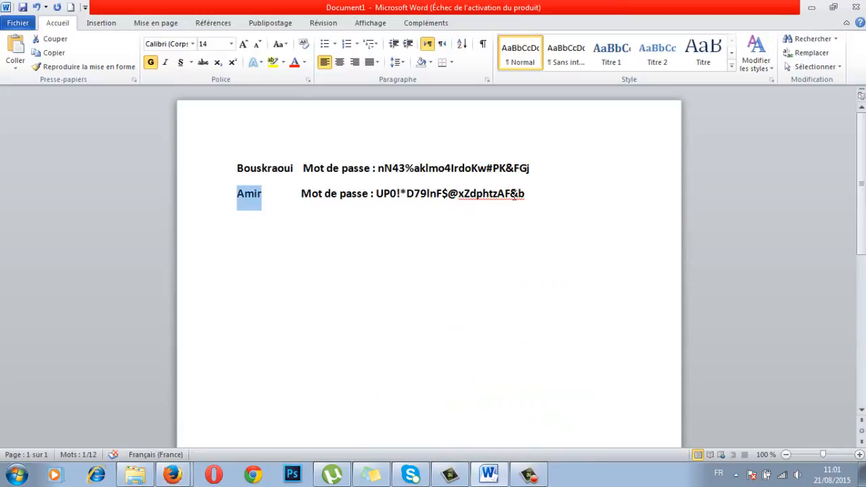
drag(527, 194, 382, 193)
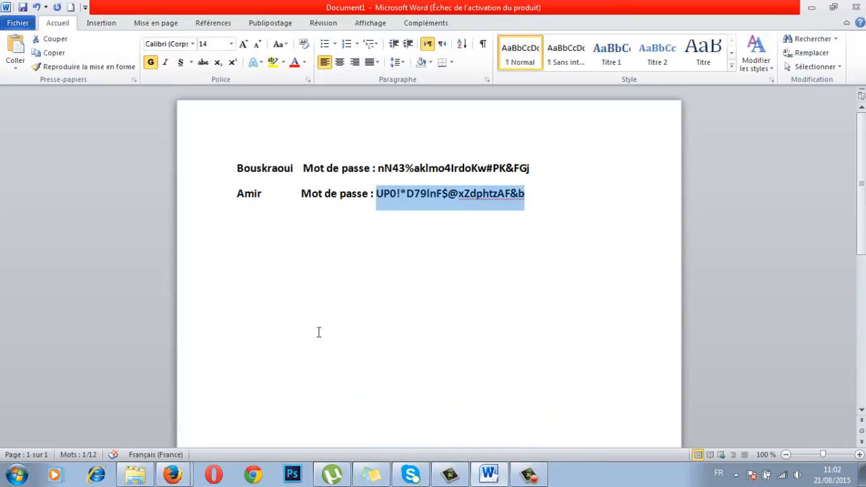
key(alt+Tab)
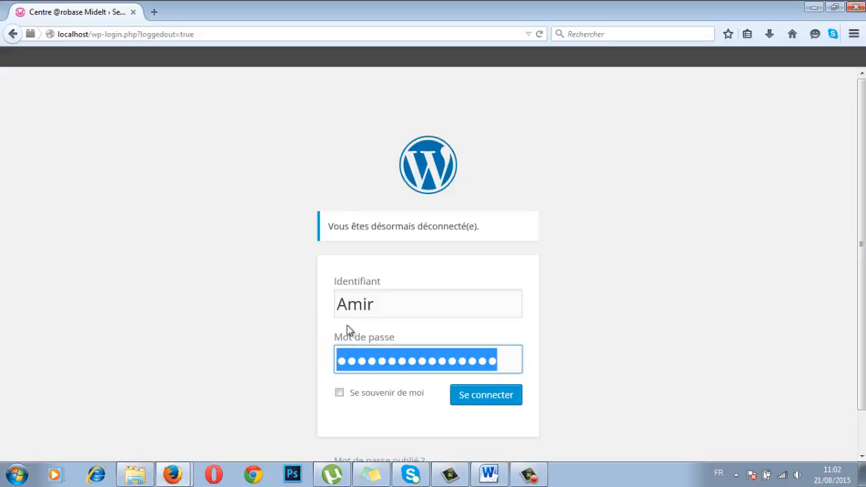
key(ctrl+v)
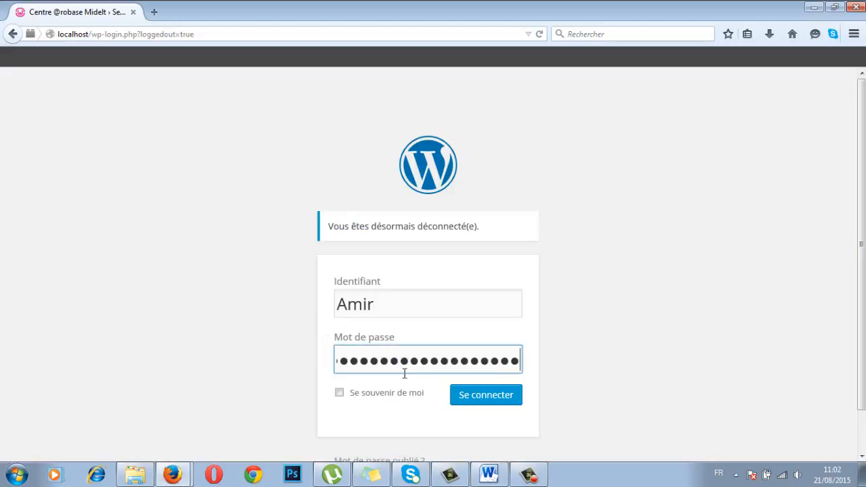
click(465, 396)
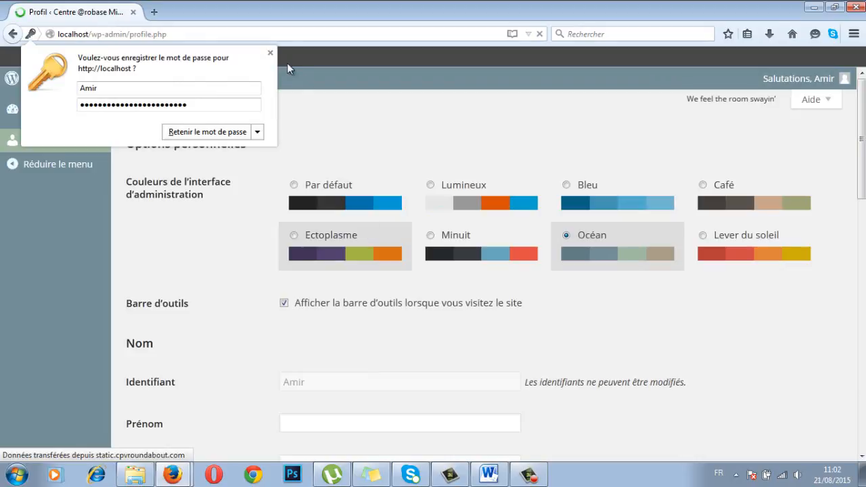
click(269, 53)
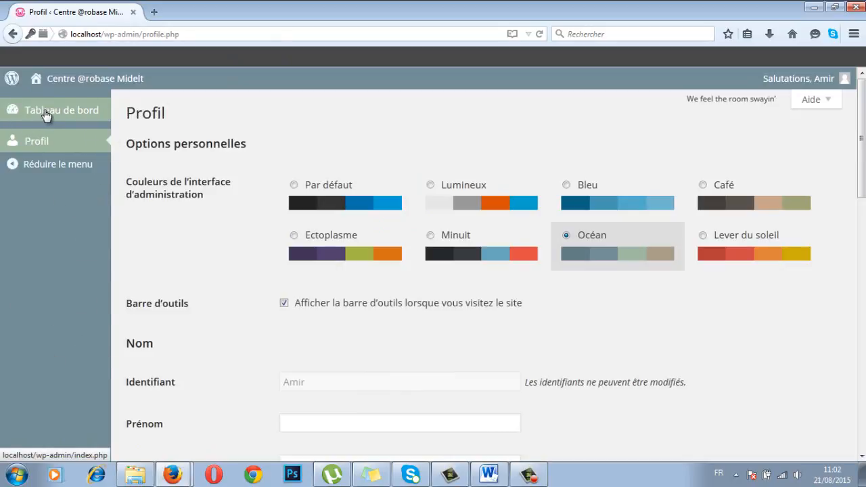
- Open the public site in a new browser tab and look over its front page as the Abonné user
mouse_move(85, 88)
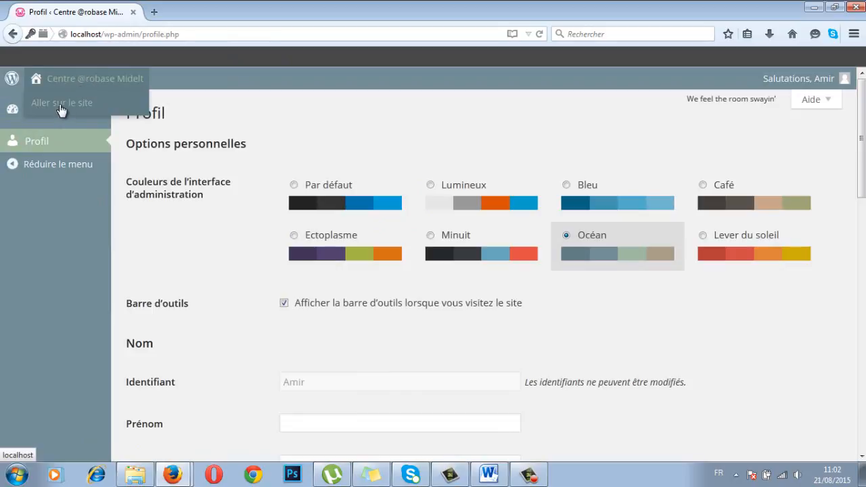
right_click(75, 103)
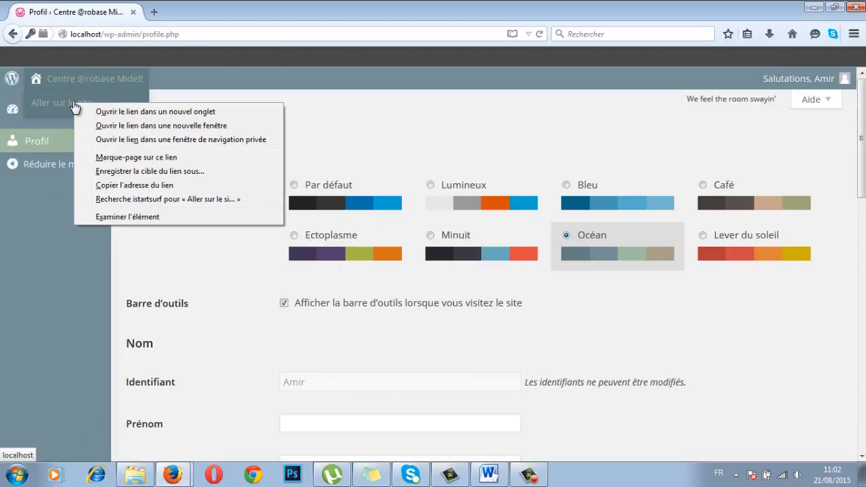
click(134, 114)
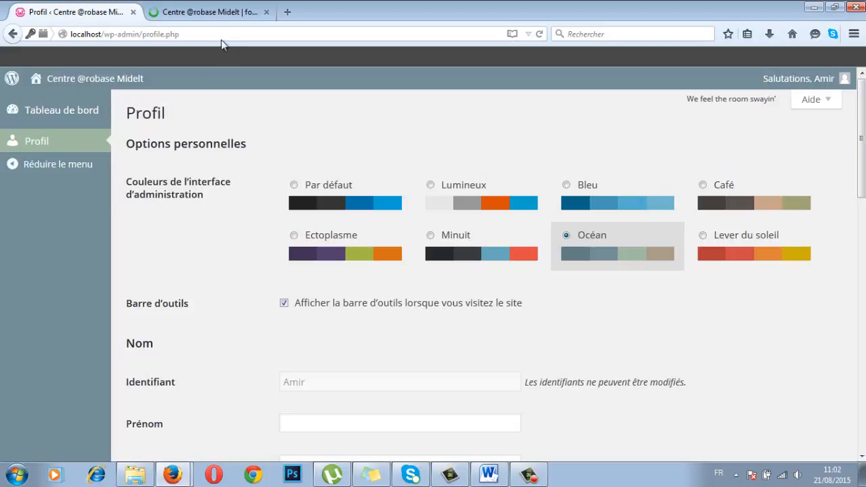
click(208, 13)
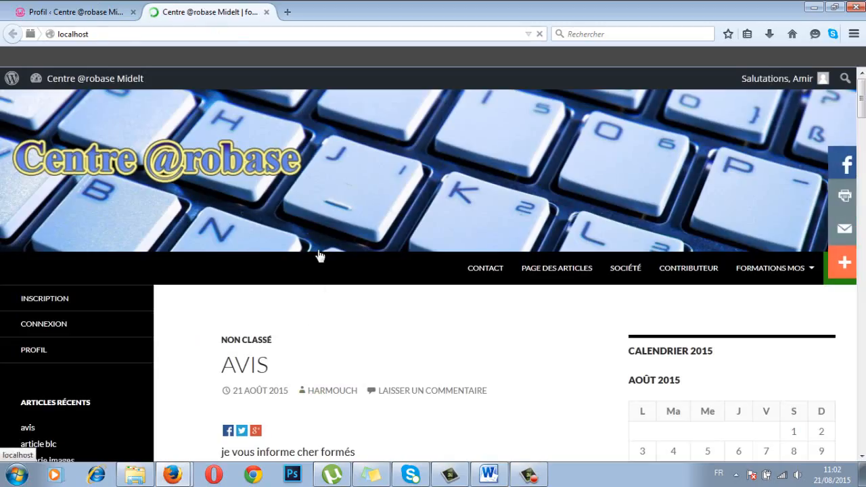
scroll(317, 257, down, 5)
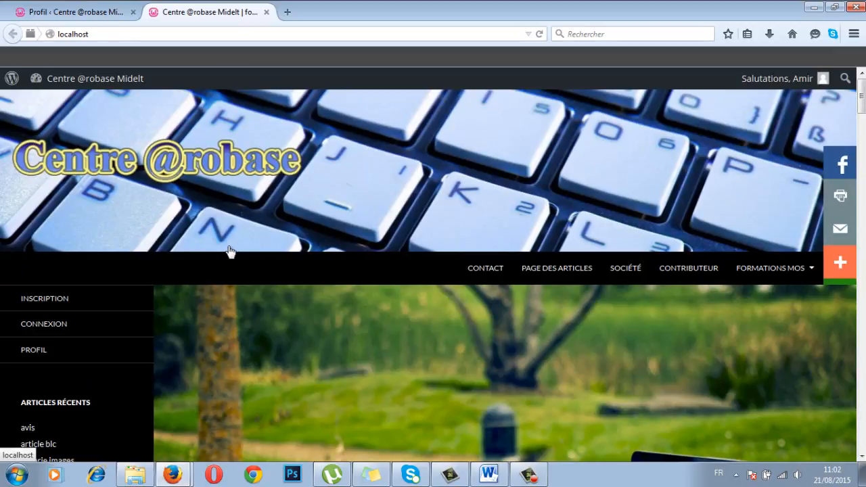
- Return to the Abonné user's profile page and review the options it offers, from colour schemes to contact information
click(90, 12)
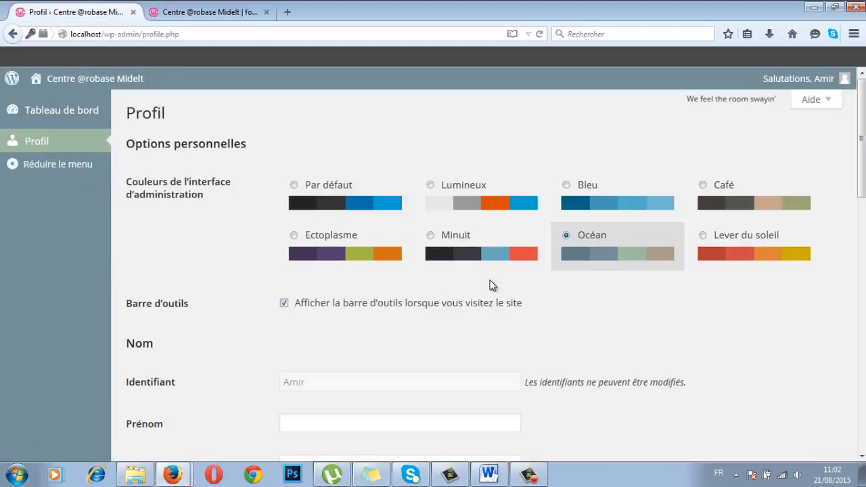
scroll(665, 297, down, 8)
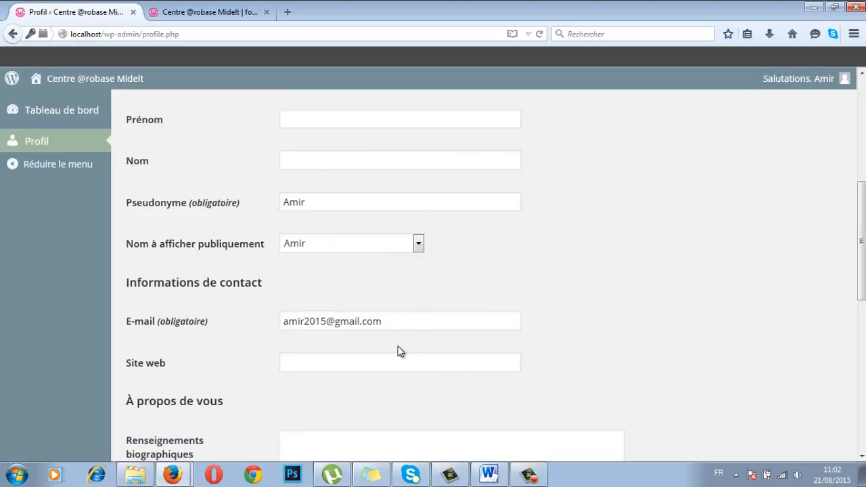
scroll(394, 354, down, 2)
scroll(397, 357, up, 1)
scroll(397, 357, up, 10)
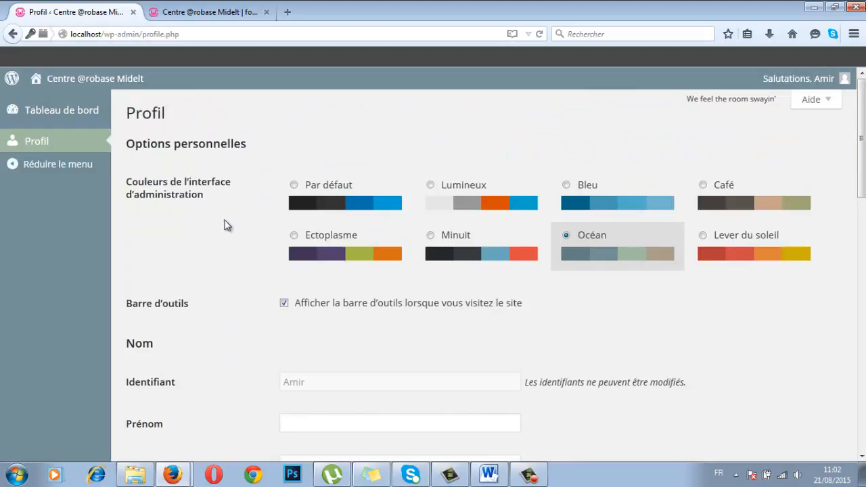
- Log out of the Abonné account and fill the login form's username with the Contributeur user's username copied from the Word document
click(842, 79)
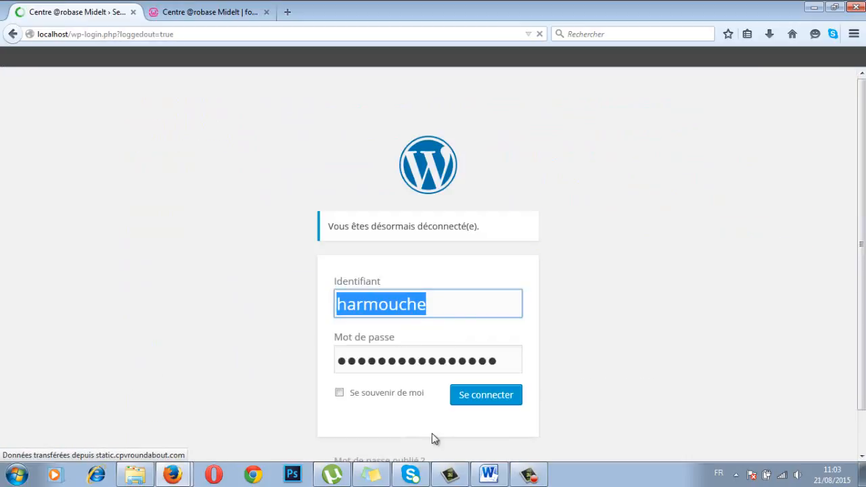
click(489, 475)
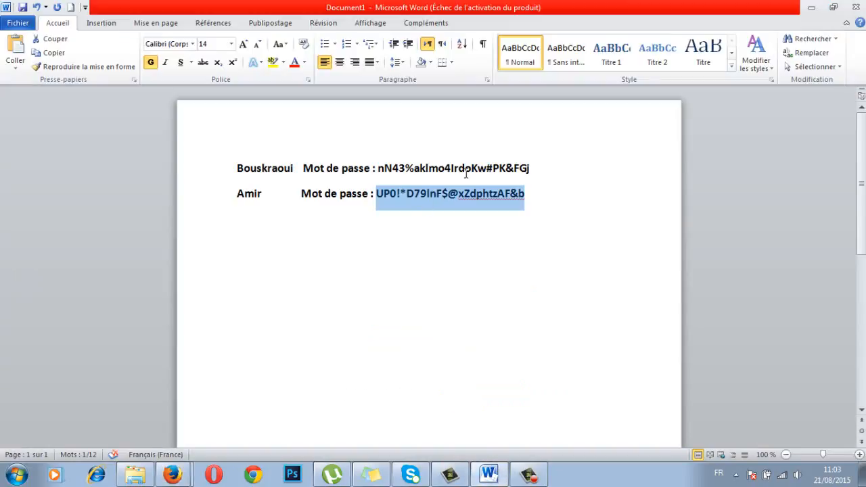
double_click(258, 167)
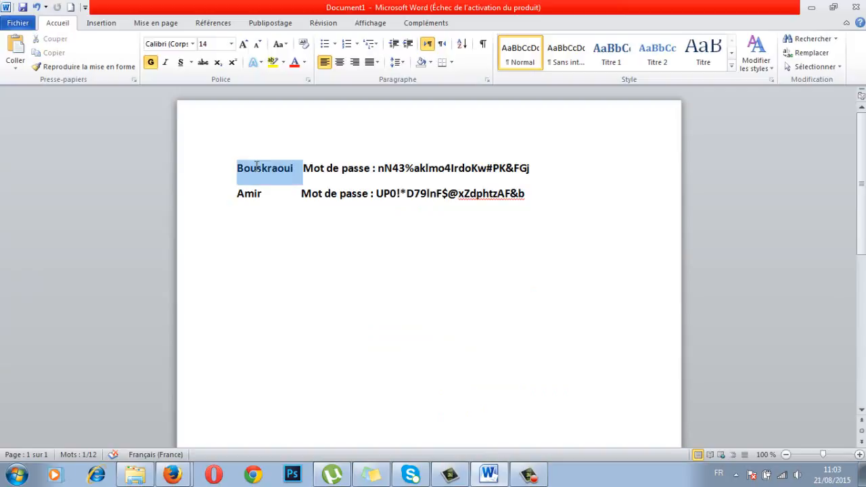
click(293, 169)
drag(294, 168, 230, 170)
key(ctrl+c)
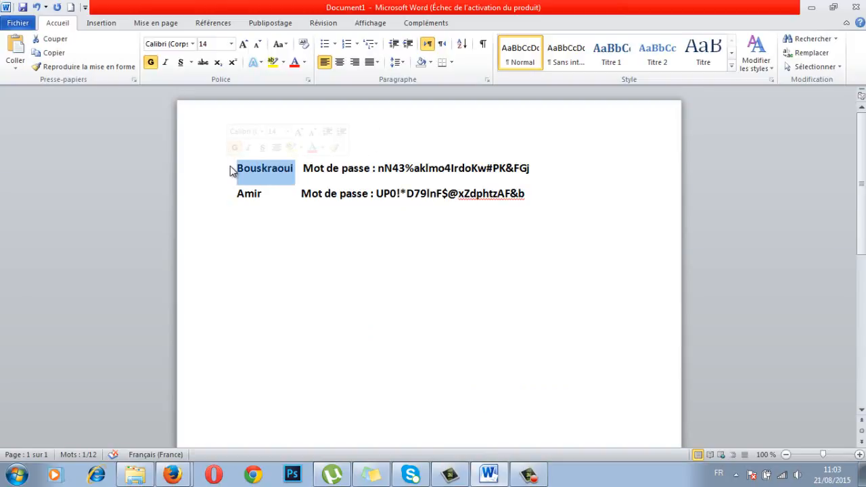
key(alt+Tab)
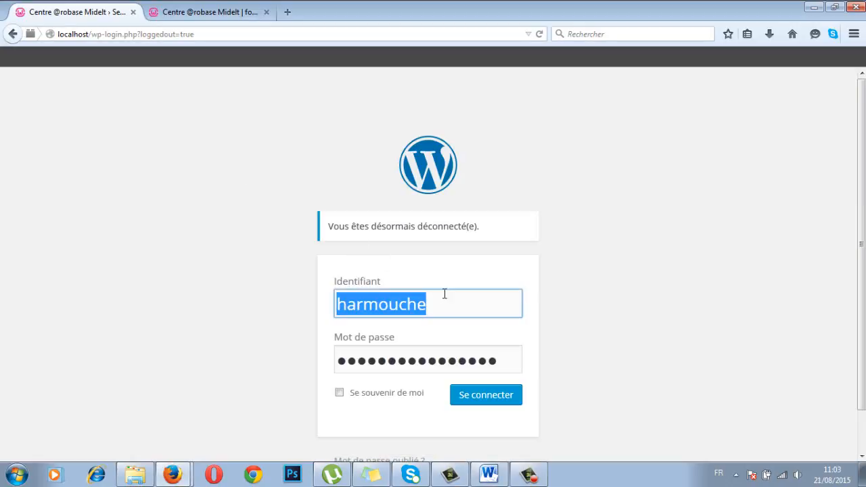
key(ctrl+v)
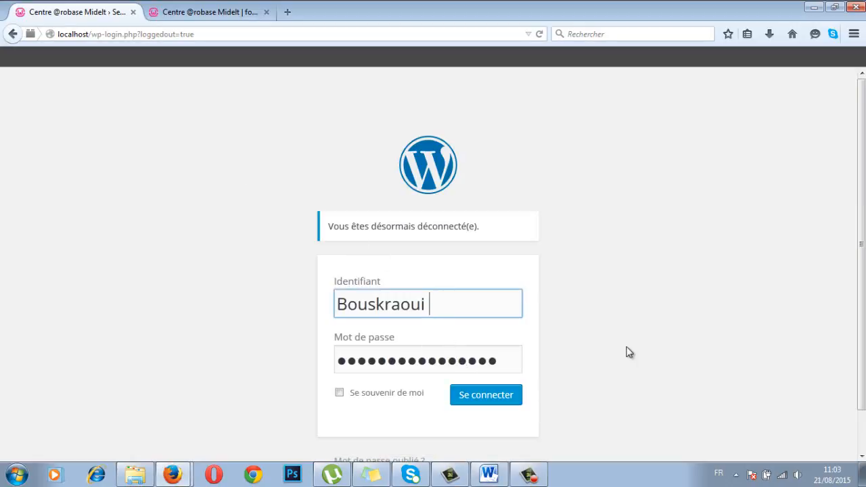
- Copy the Contributeur user's password from the Word document into the login form's password field and log in
click(494, 474)
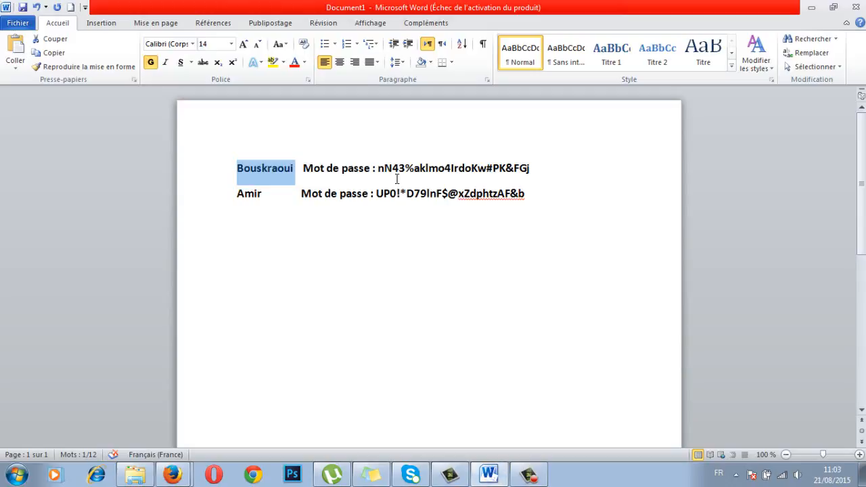
drag(381, 168, 529, 170)
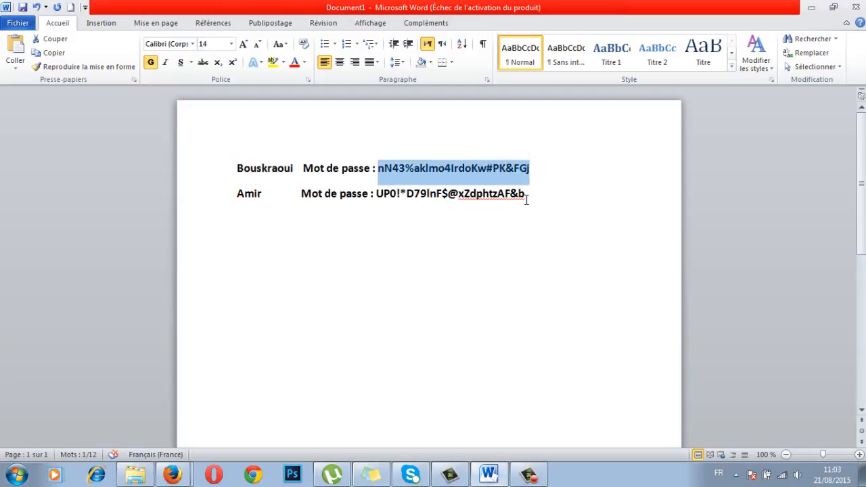
key(alt+Tab)
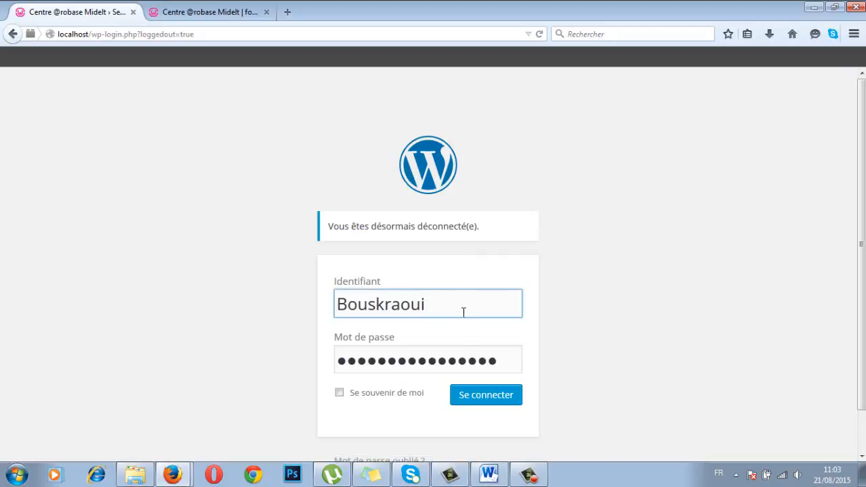
drag(502, 360, 292, 355)
key(Return)
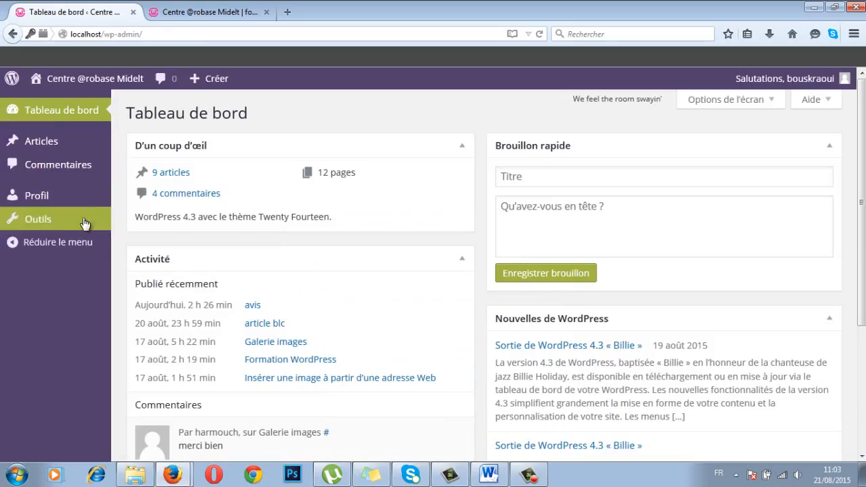
- Add a new article from the article list and title it Windows
mouse_move(48, 143)
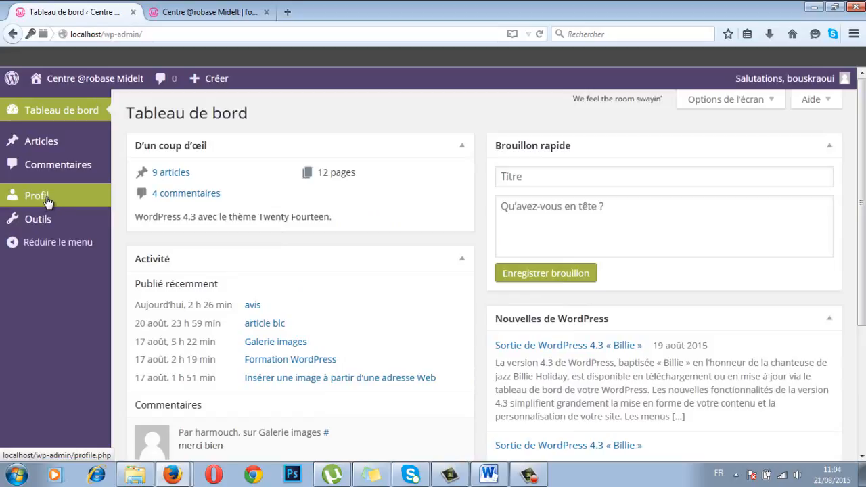
click(44, 142)
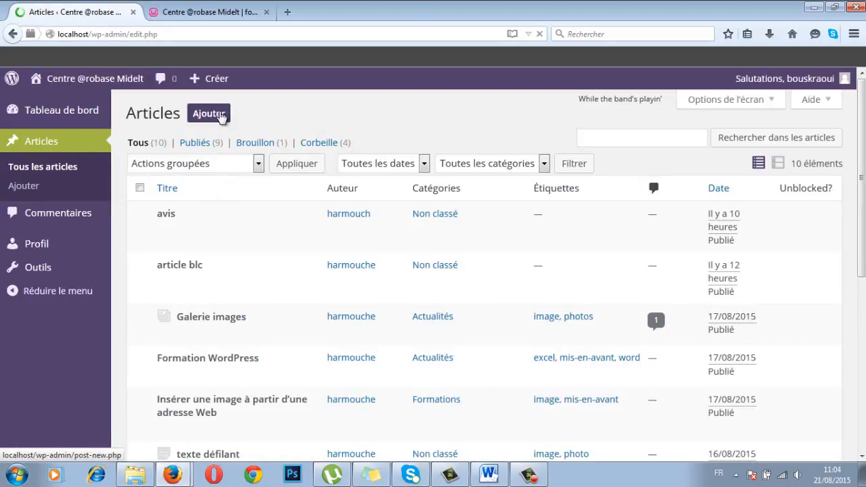
click(218, 116)
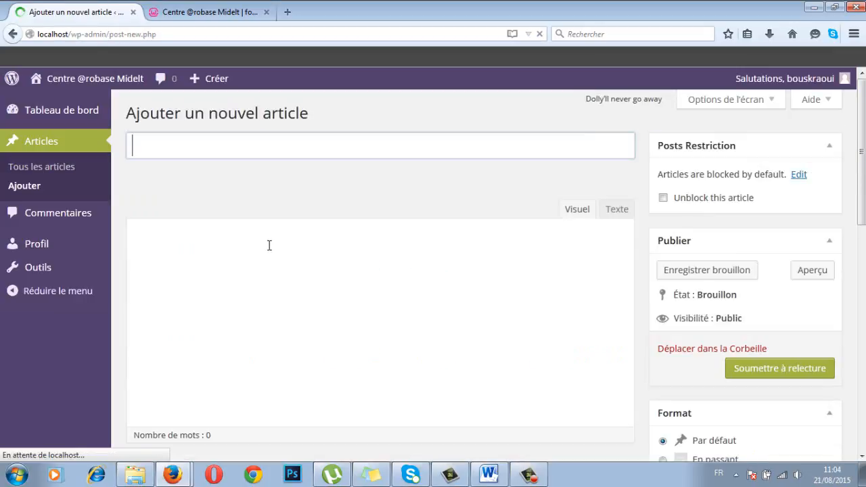
click(189, 144)
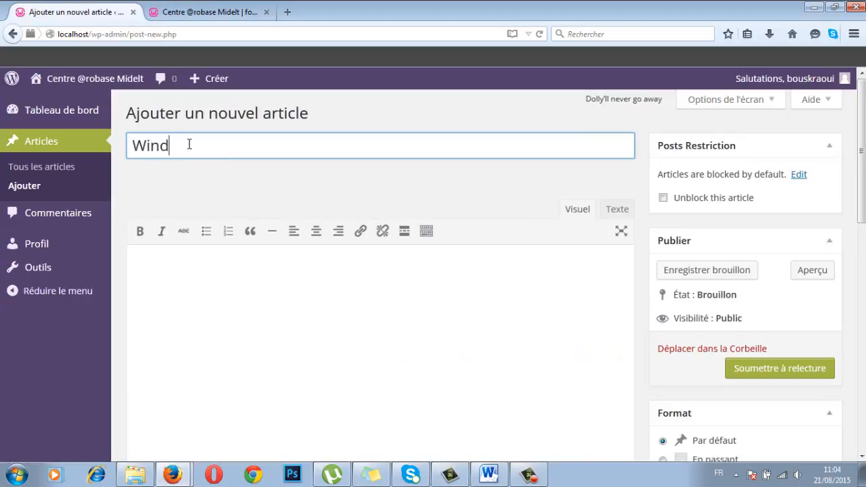
text(ows)
- Show the second row of formatting tools in the article editor and submit the Windows article for review
click(162, 265)
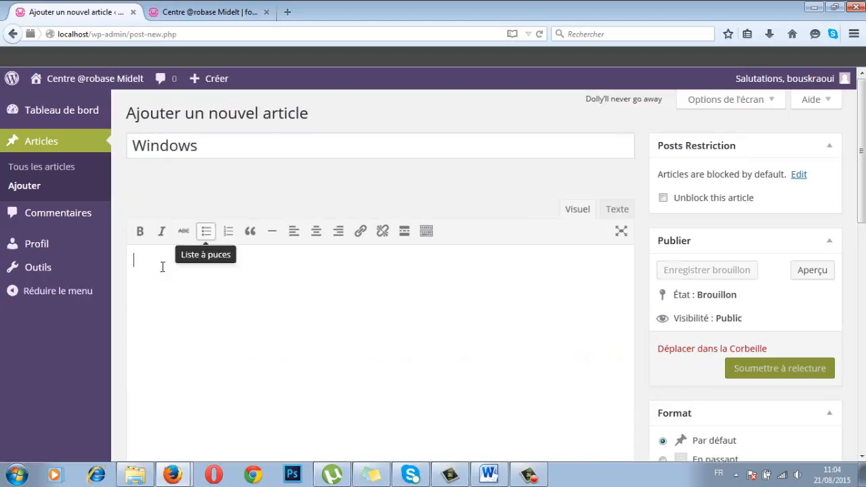
click(426, 230)
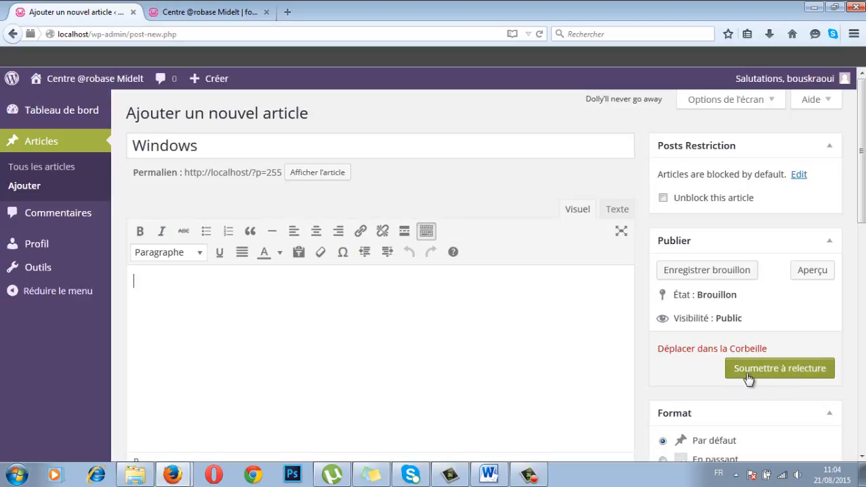
click(799, 376)
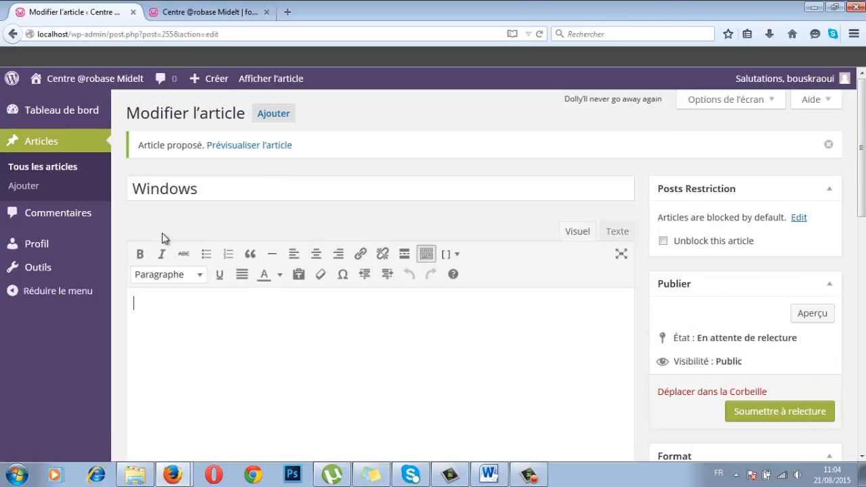
- Switch back to the administrator account and take over editing of the pending Windows article from the Contributeur user
mouse_move(844, 79)
click(773, 148)
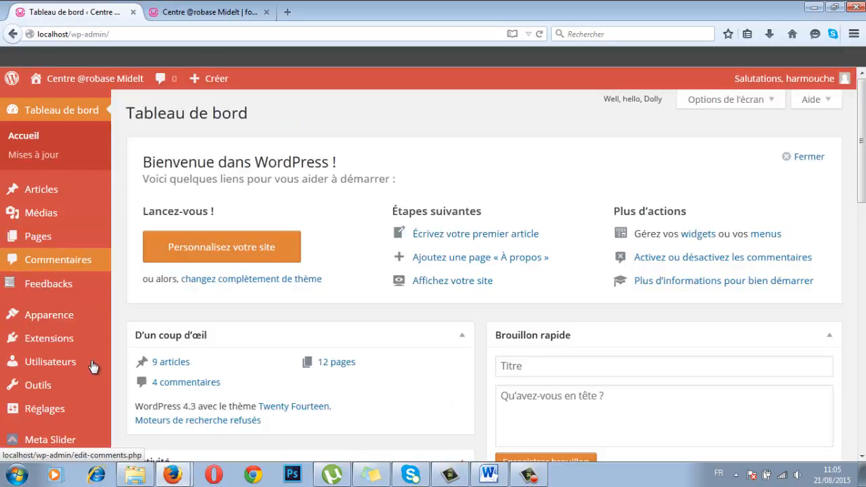
click(45, 191)
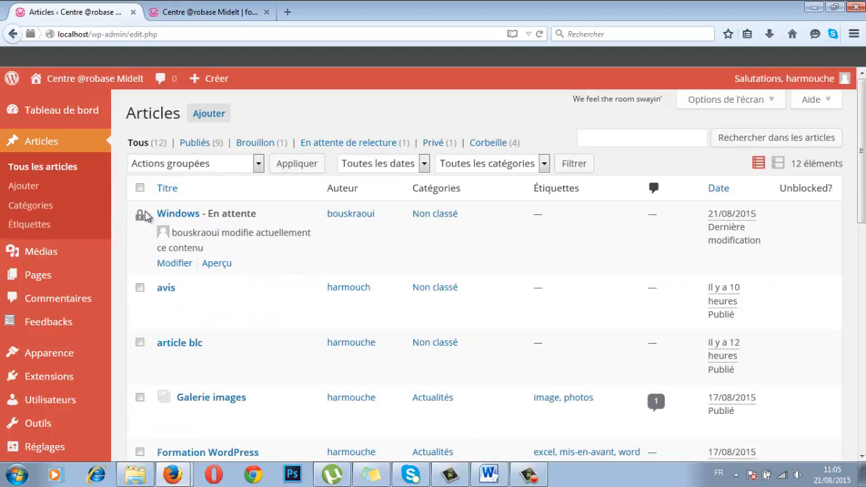
click(174, 264)
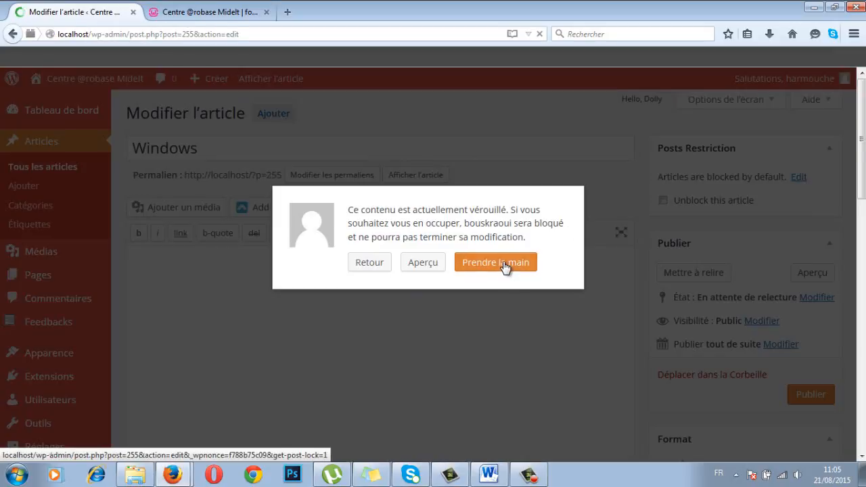
click(506, 266)
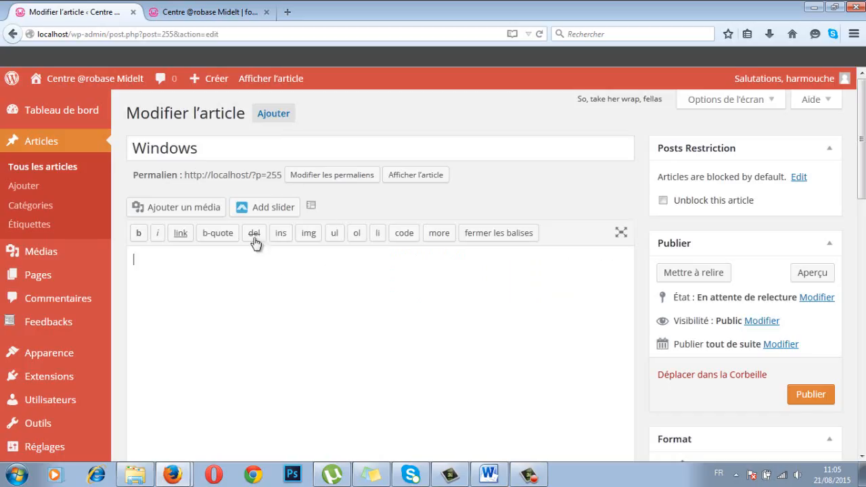
click(284, 285)
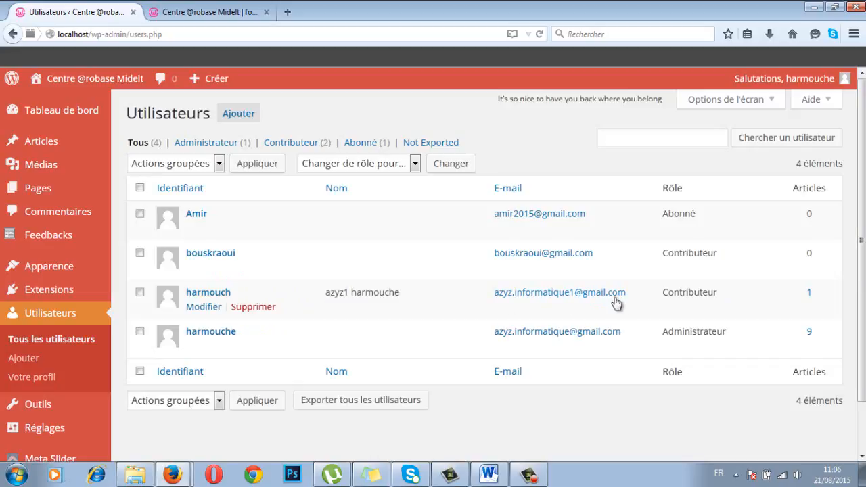
- Start deleting the Contributeur user who has one article and choose to attribute all their content to the Abonné user
click(253, 307)
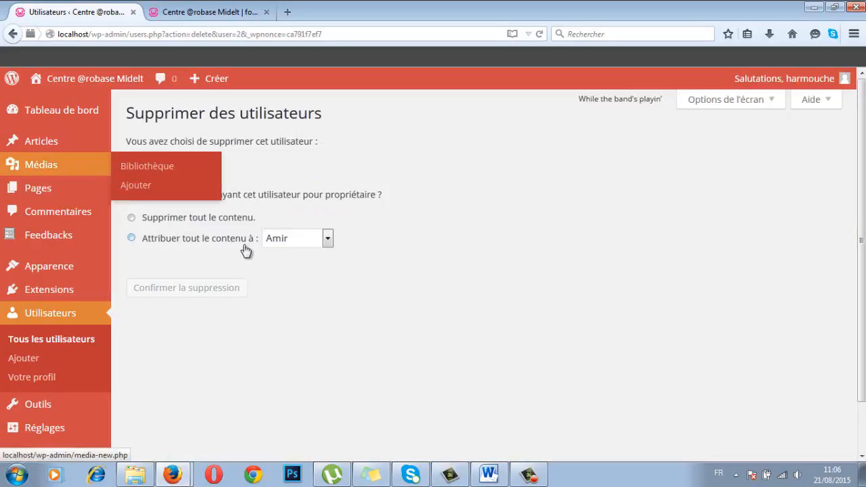
click(327, 238)
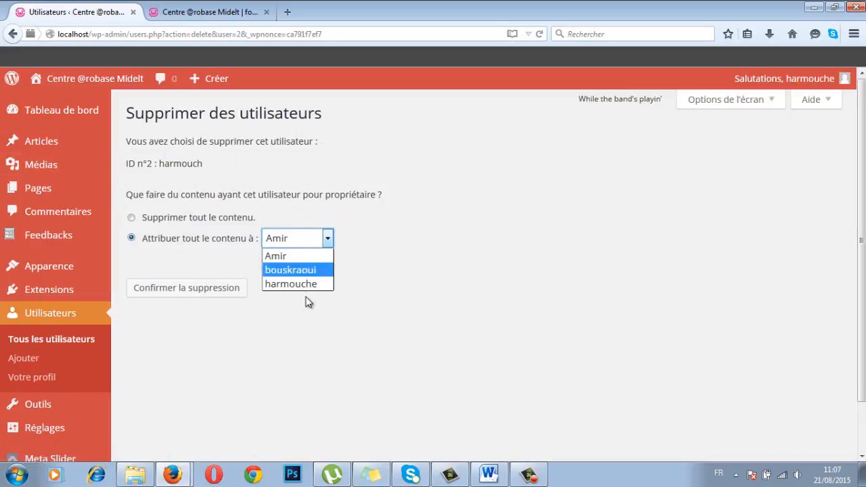
click(288, 338)
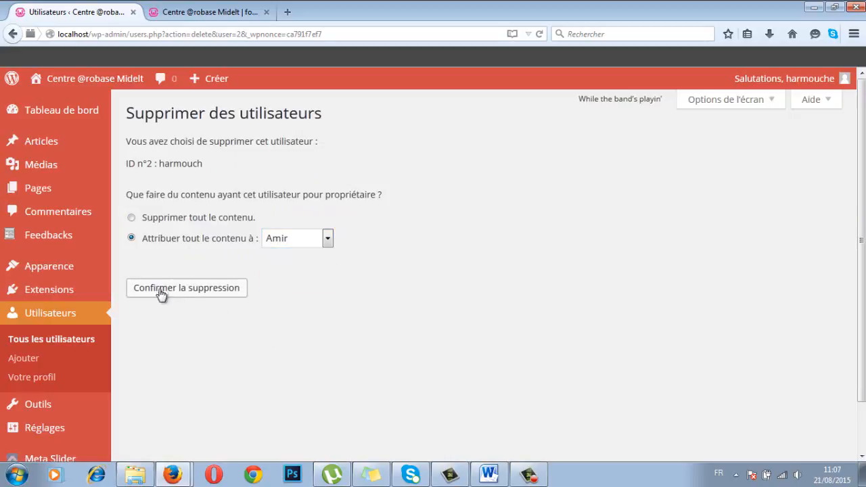